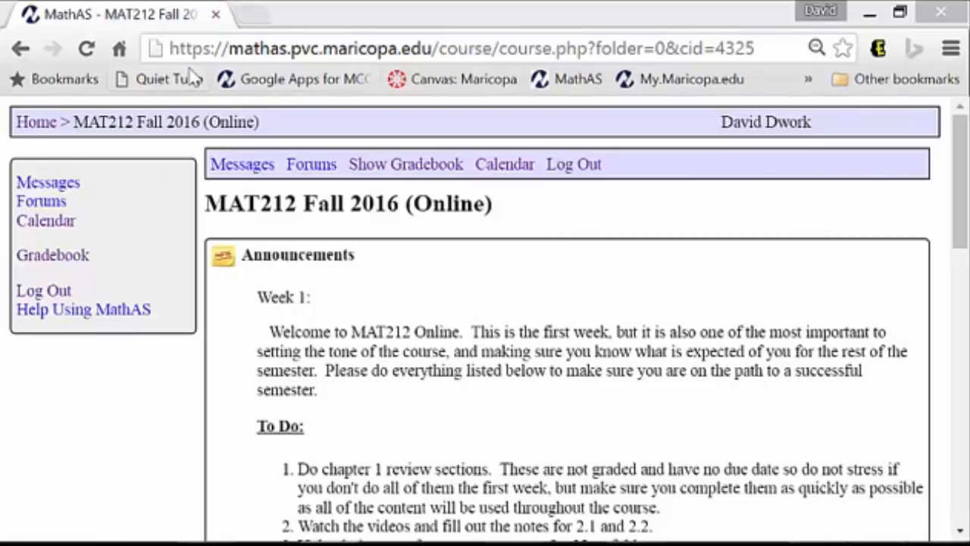
Open a new Chrome tab and go to the office365.com site
click(253, 14)
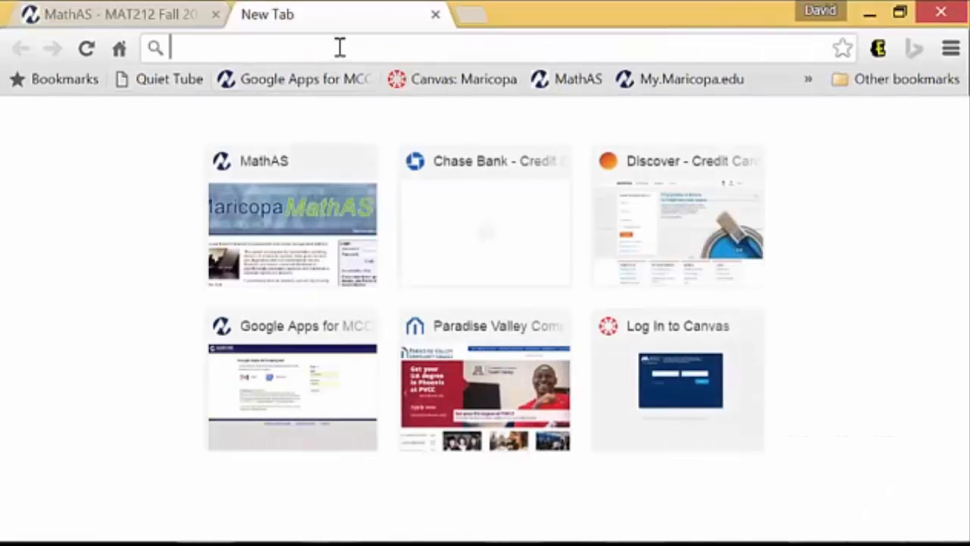
text(o)
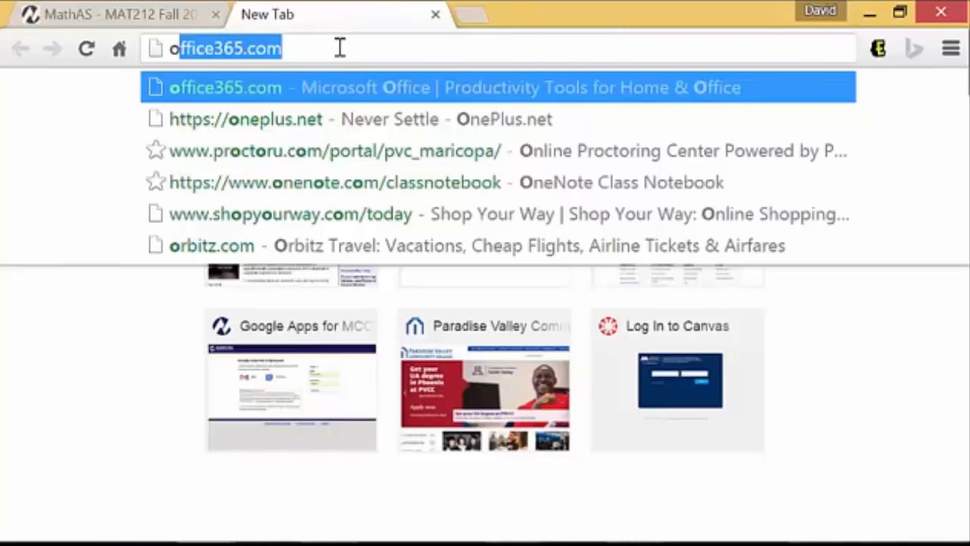
key(Return)
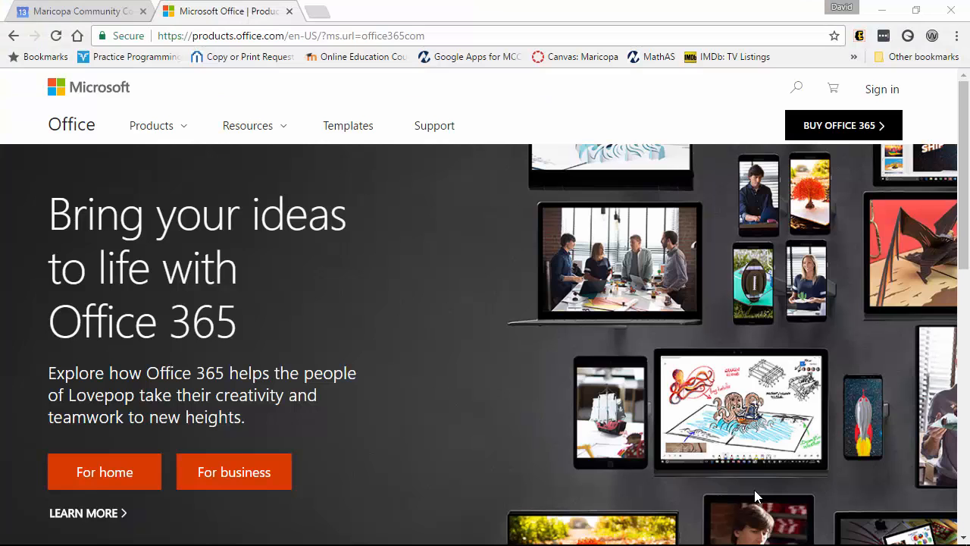
Sign in to Office 365 with the student's college e-mail address and password
click(881, 91)
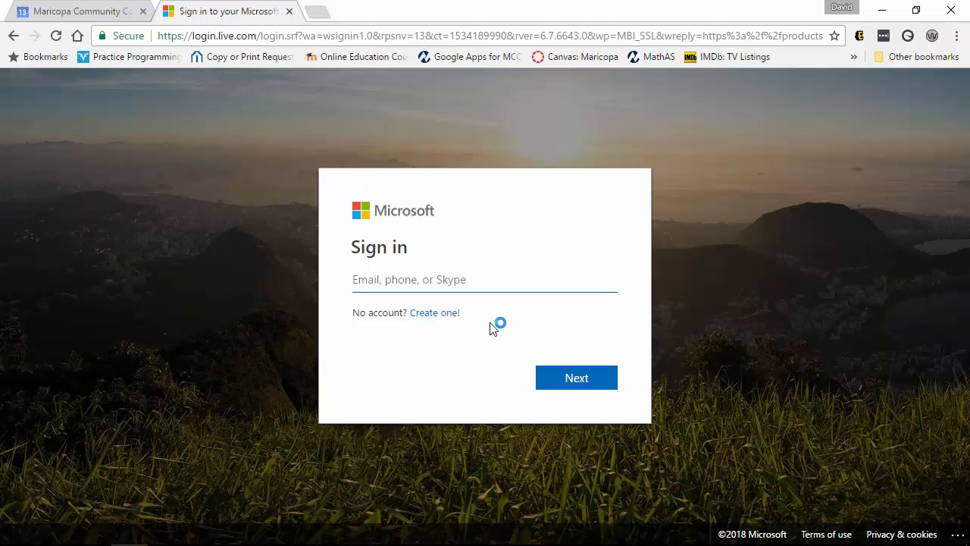
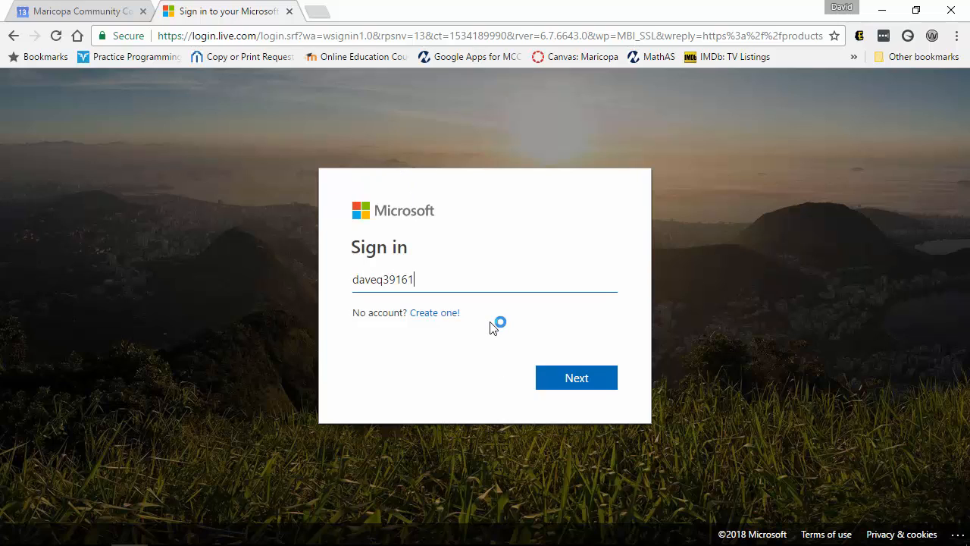
click(579, 384)
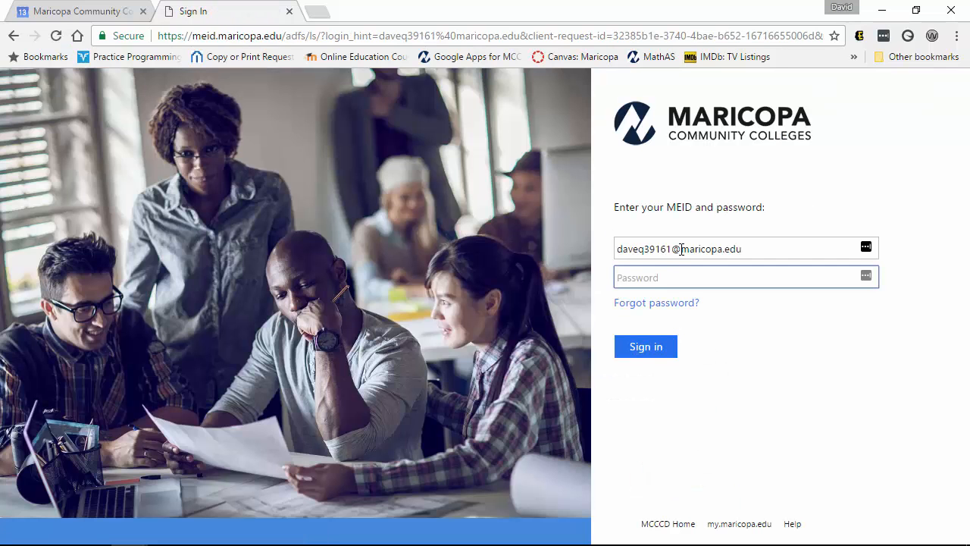
text(**********)
key(Return)
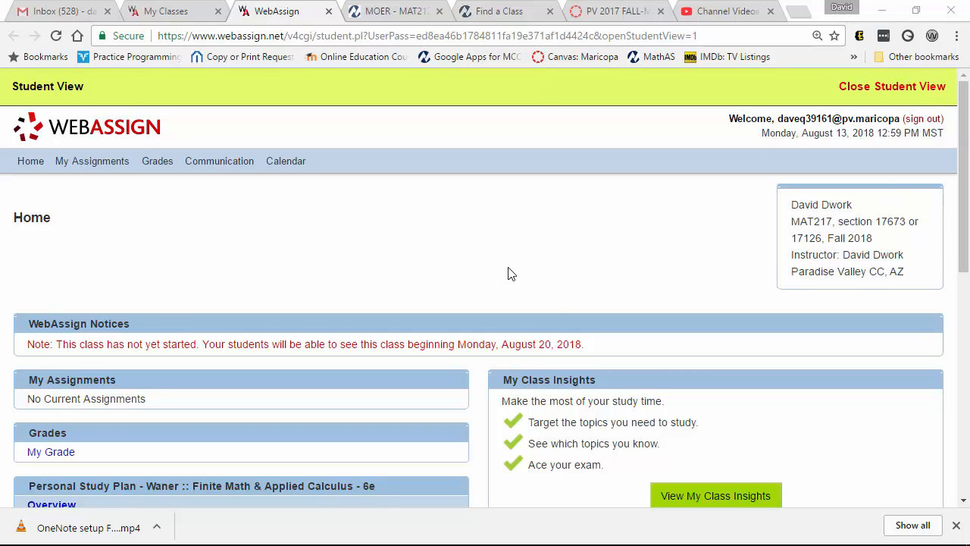
Dismiss the download bar and open the OneNote class notebook link under Announcements
click(955, 524)
scroll(694, 341, down, 2)
scroll(682, 327, down, 2)
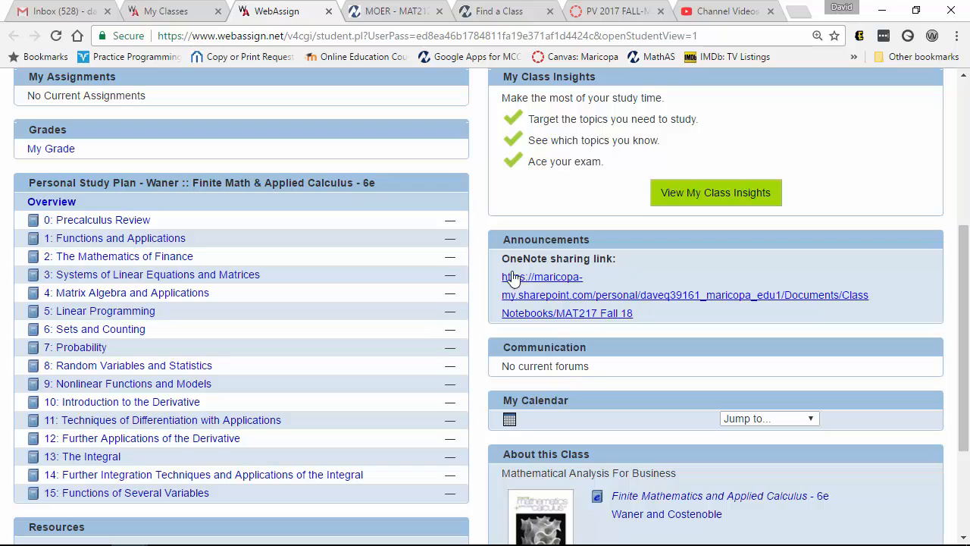
click(566, 297)
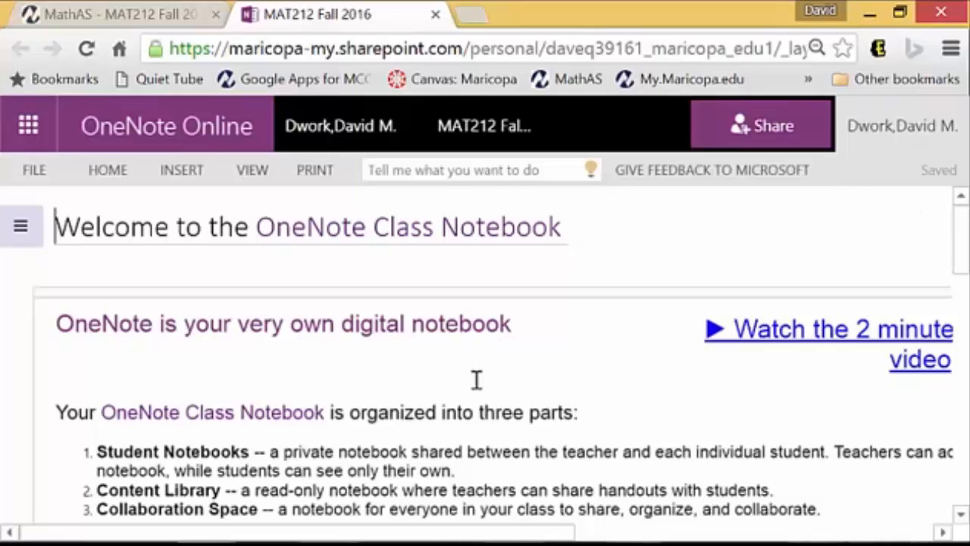
Zoom the page out to 75% and show the notebook's section and page lists
key(ctrl+minus)
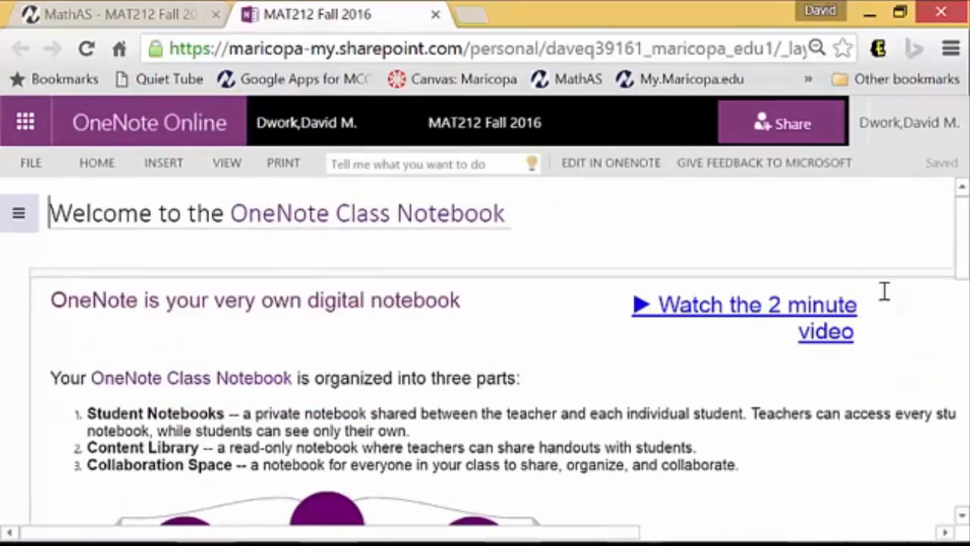
key(ctrl+minus)
key(ctrl+minus)
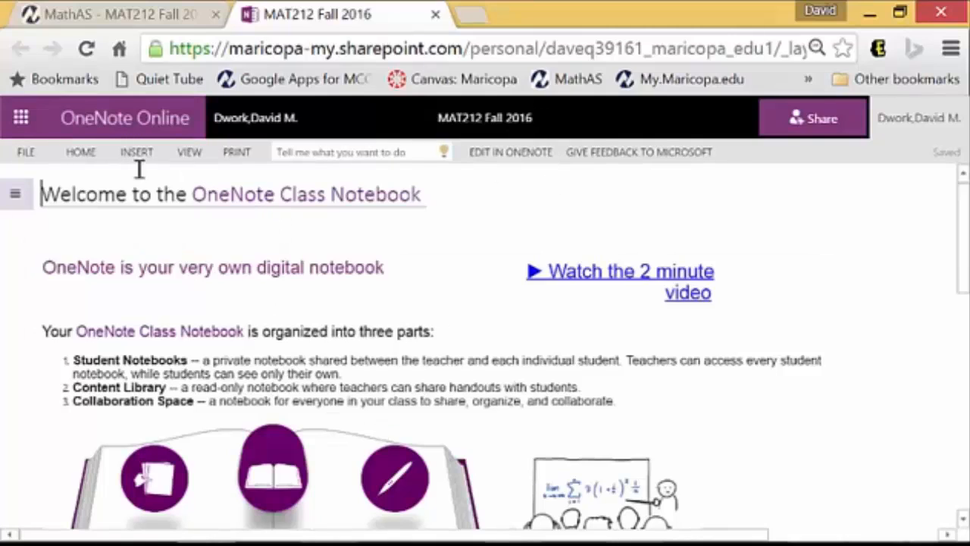
click(18, 193)
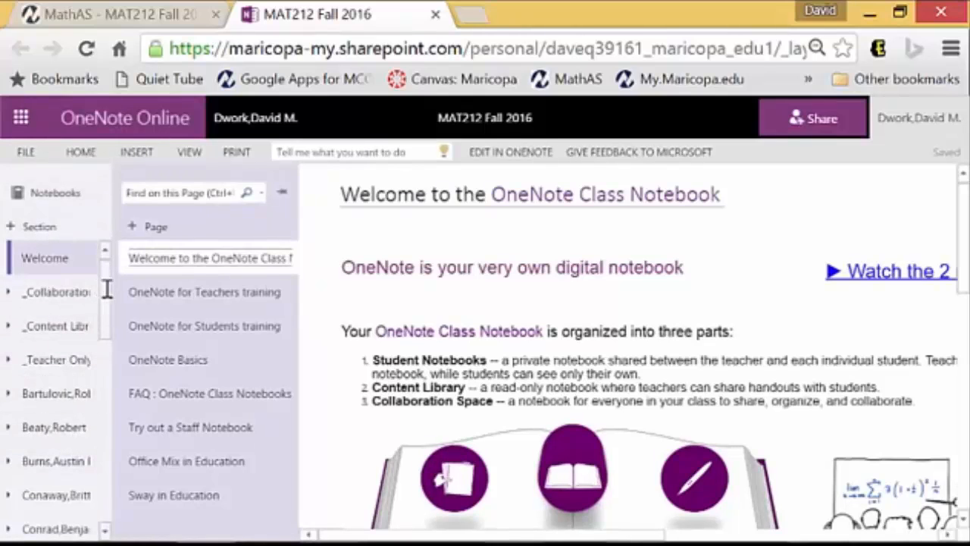
Widen the sections pane, expand then collapse _Collaboration Space, and open a student's section group
drag(118, 291, 240, 265)
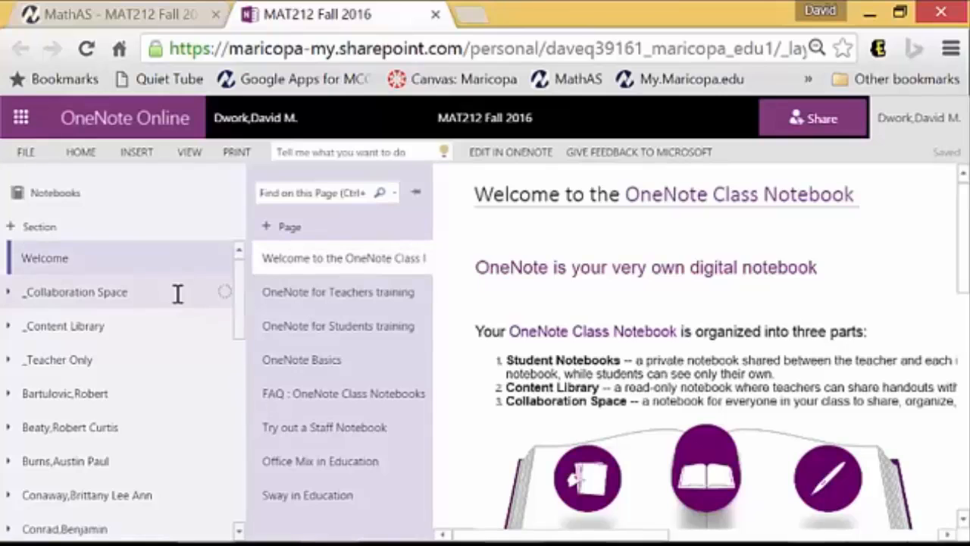
click(174, 296)
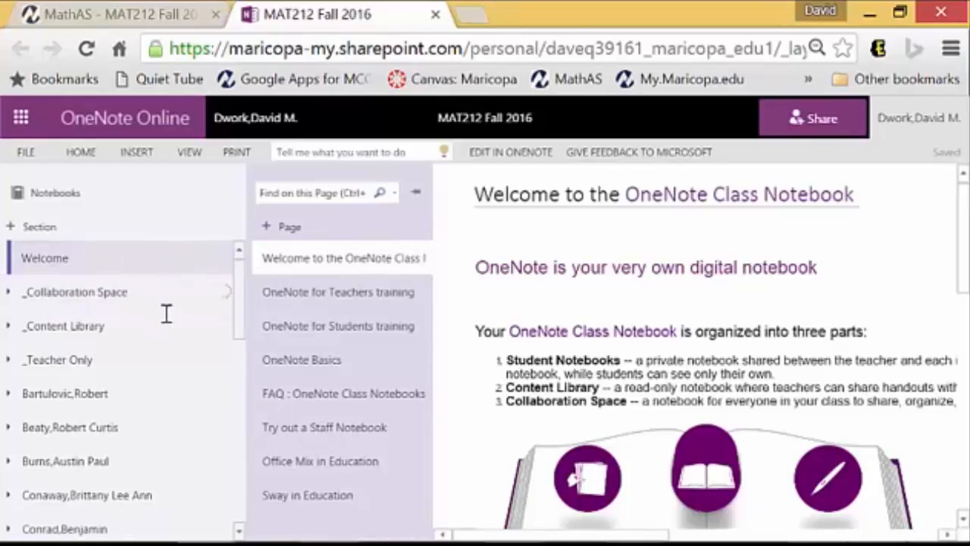
click(9, 290)
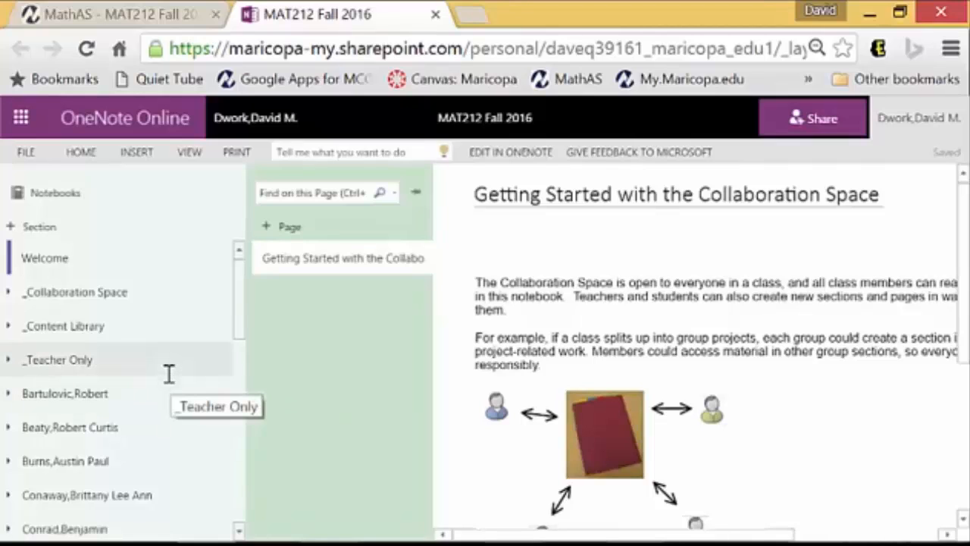
scroll(169, 373, down, 3)
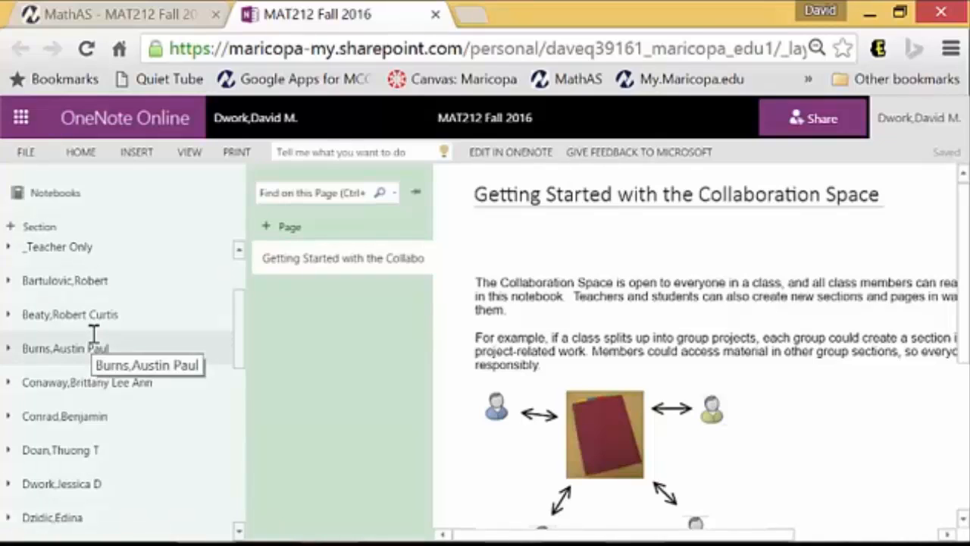
click(86, 479)
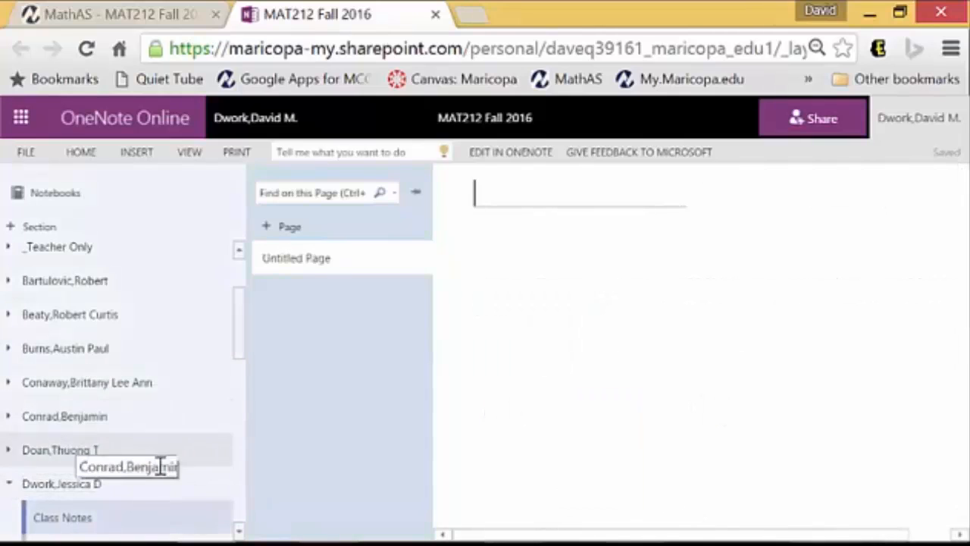
Go to the student's Homework section and start editing the untitled page's title
scroll(238, 342, down, 3)
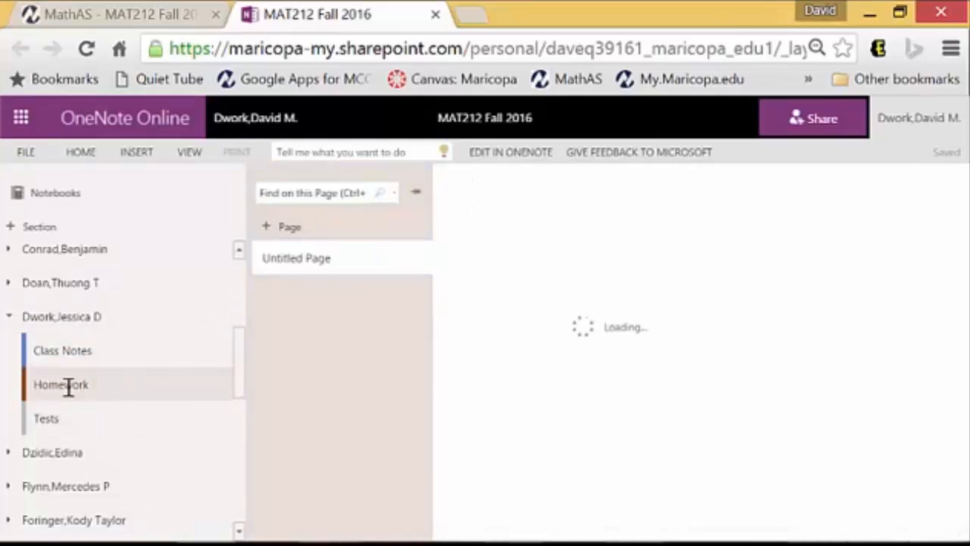
click(570, 194)
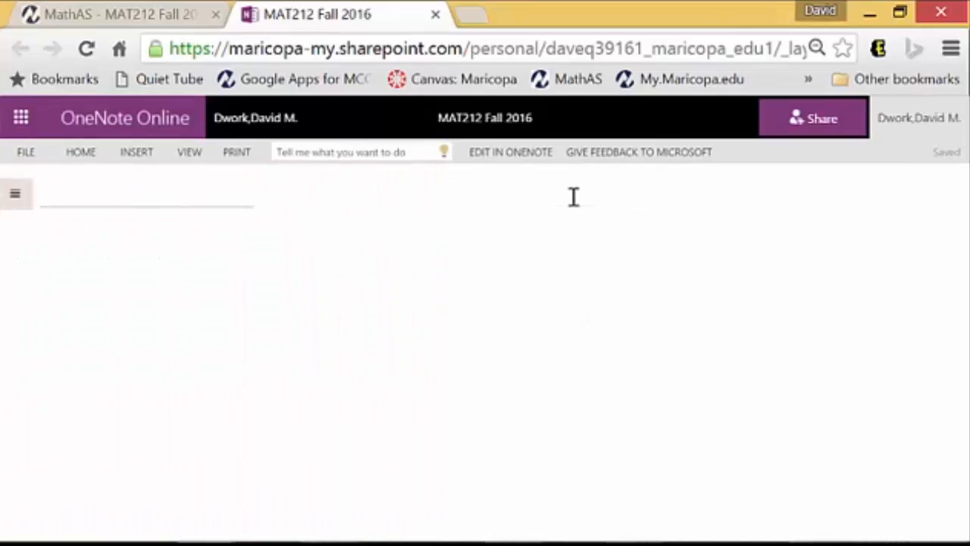
Title the page 'Section 5.3 problem 2' and add an empty note container below it
text(Section )
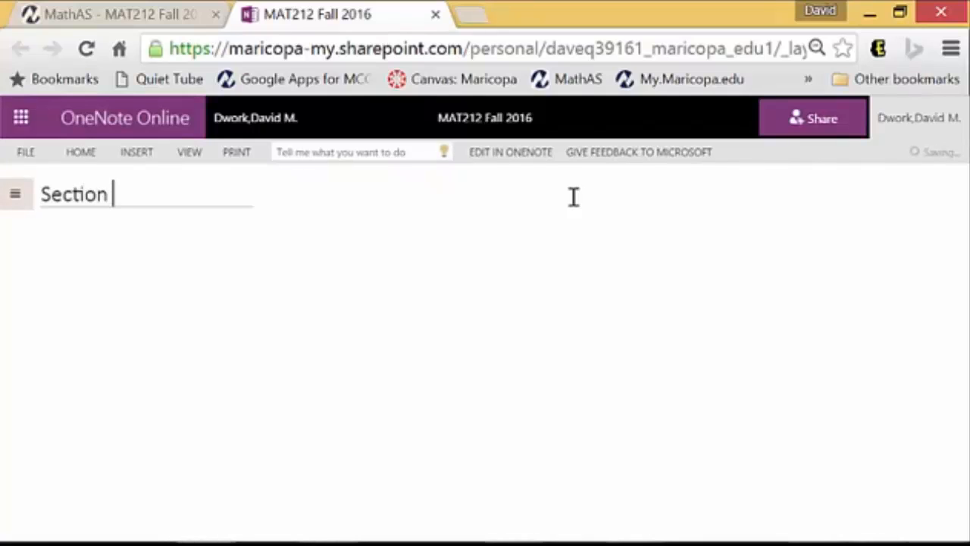
text(5.3 )
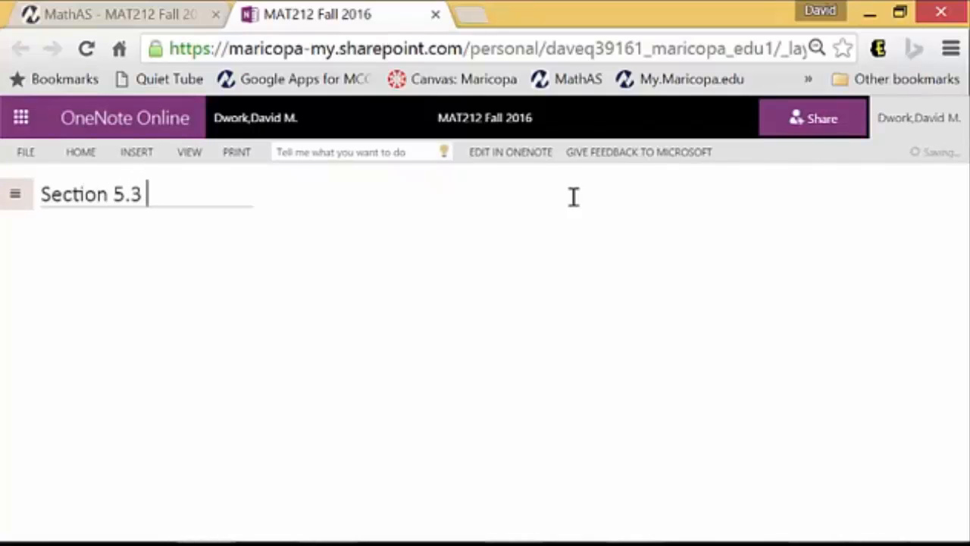
text(problem 2)
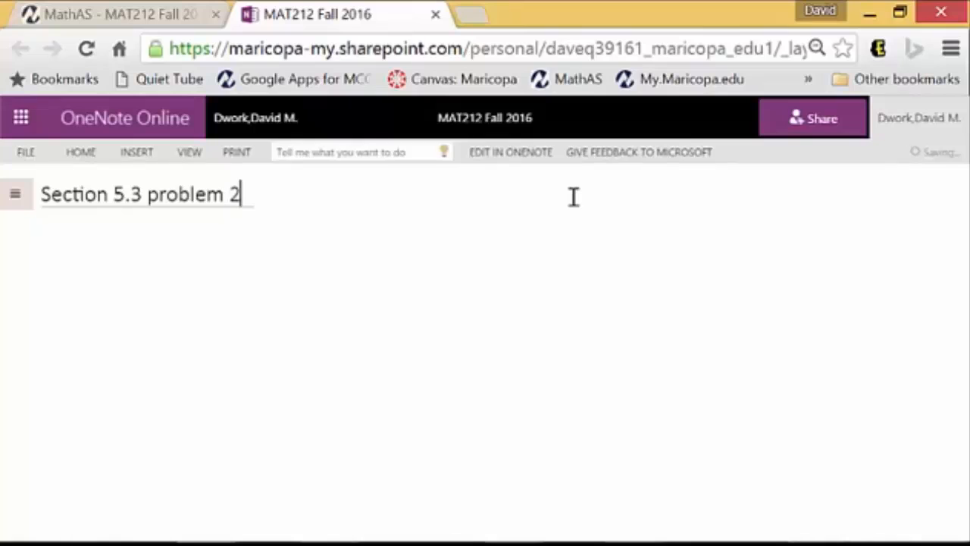
key(Return)
click(48, 237)
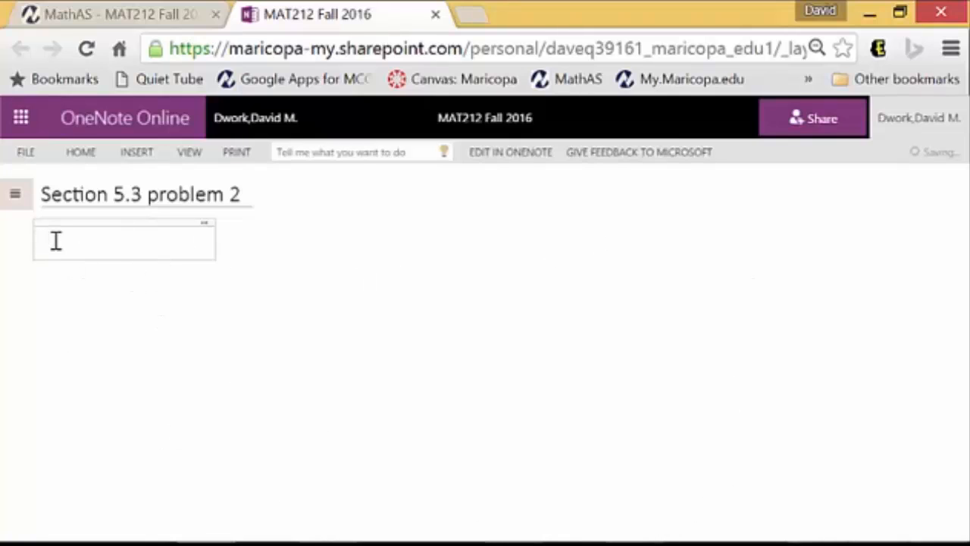
Insert the Desktop photo image.jpg onto the page through Insert > Picture
click(144, 152)
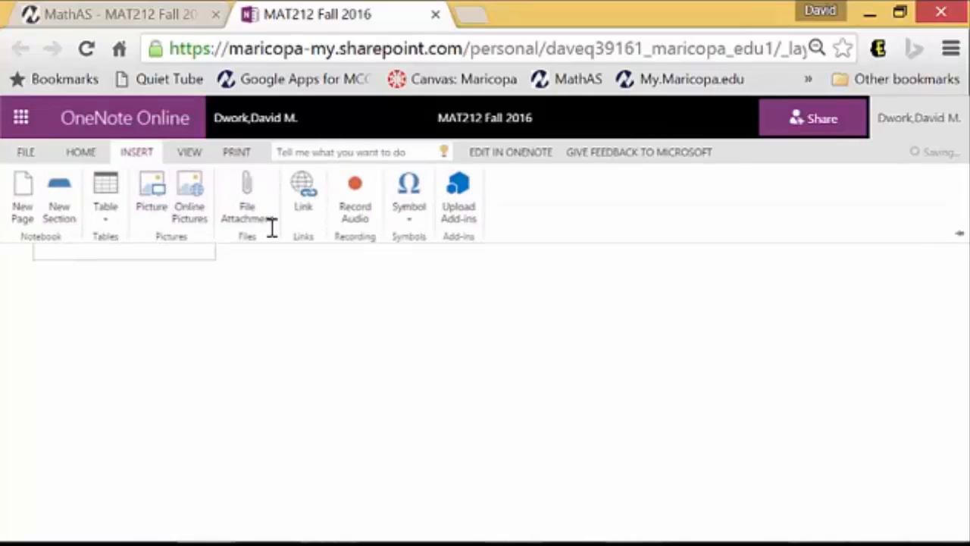
click(154, 190)
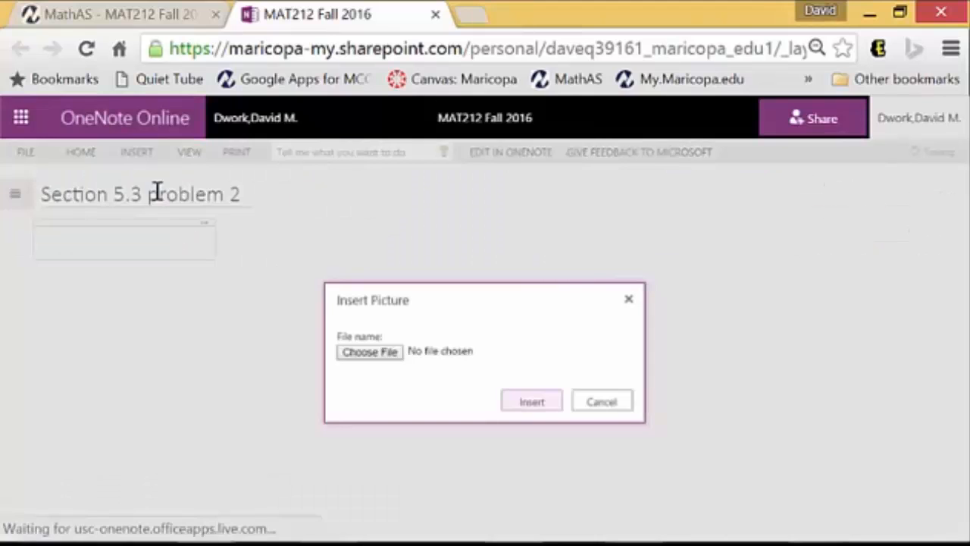
click(384, 353)
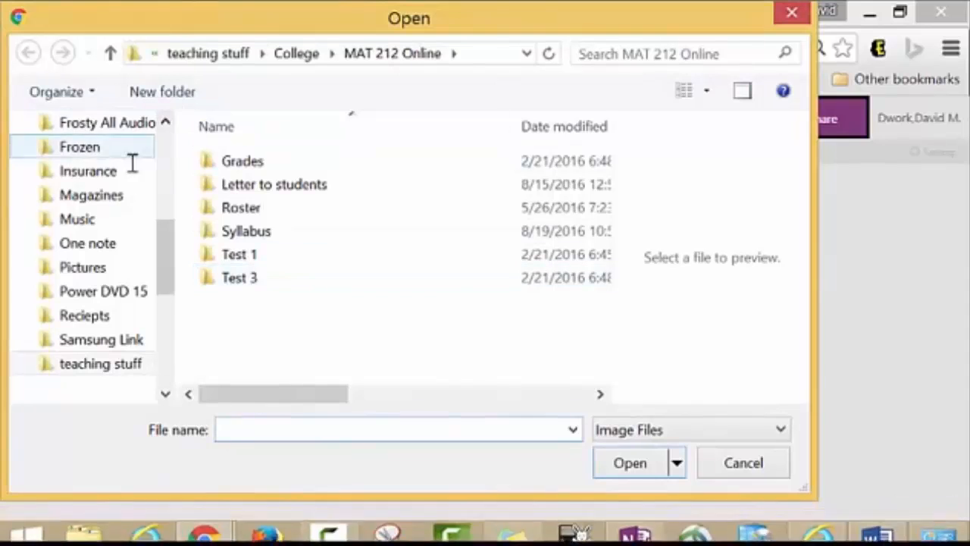
drag(171, 264, 78, 145)
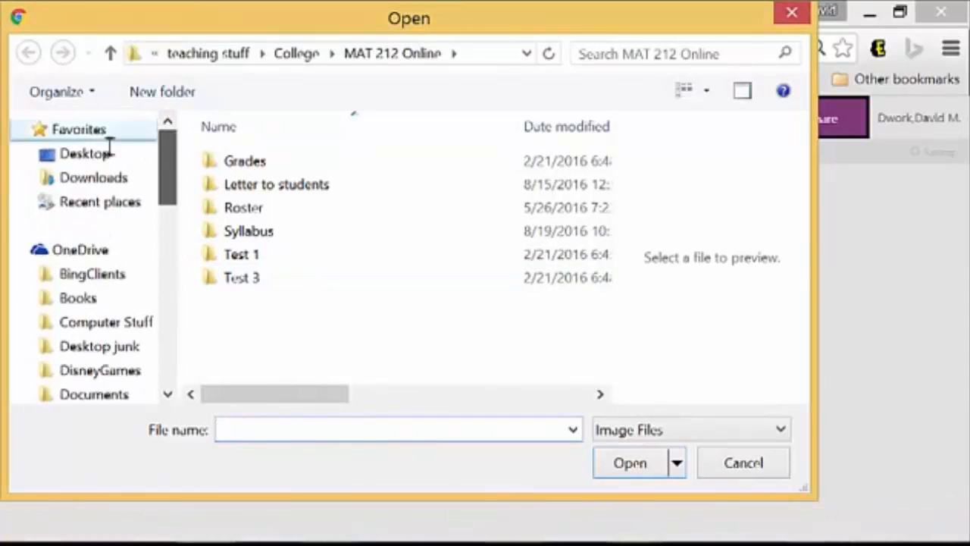
click(82, 151)
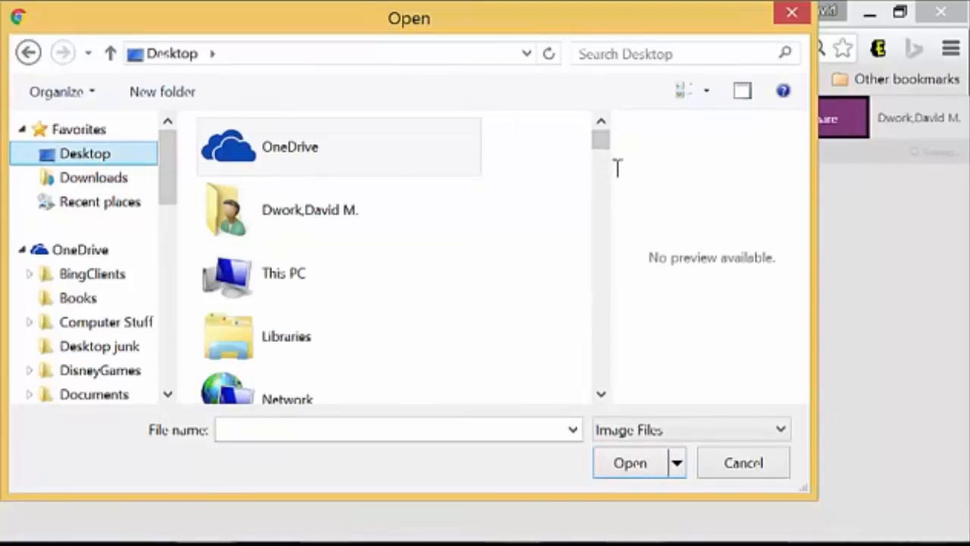
drag(614, 172, 645, 178)
drag(636, 139, 635, 317)
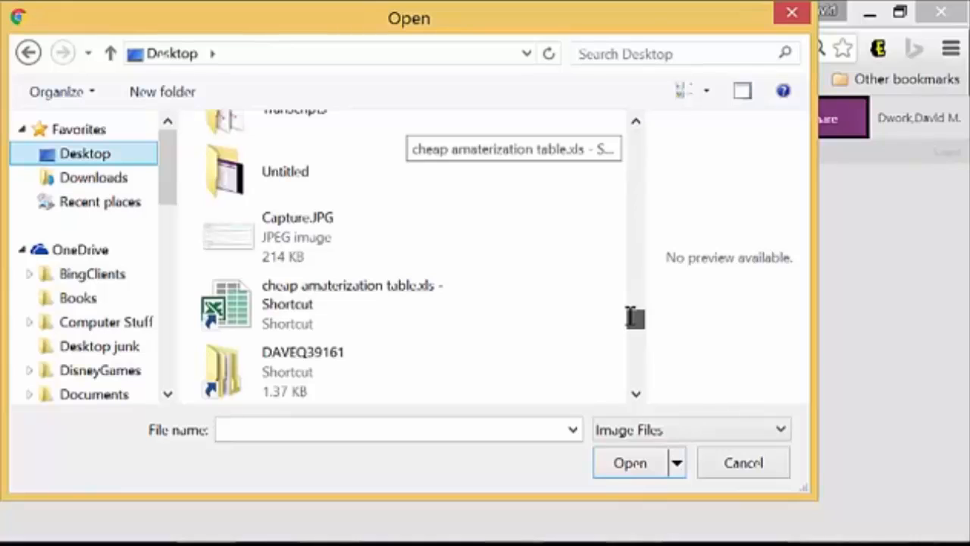
drag(635, 317, 635, 319)
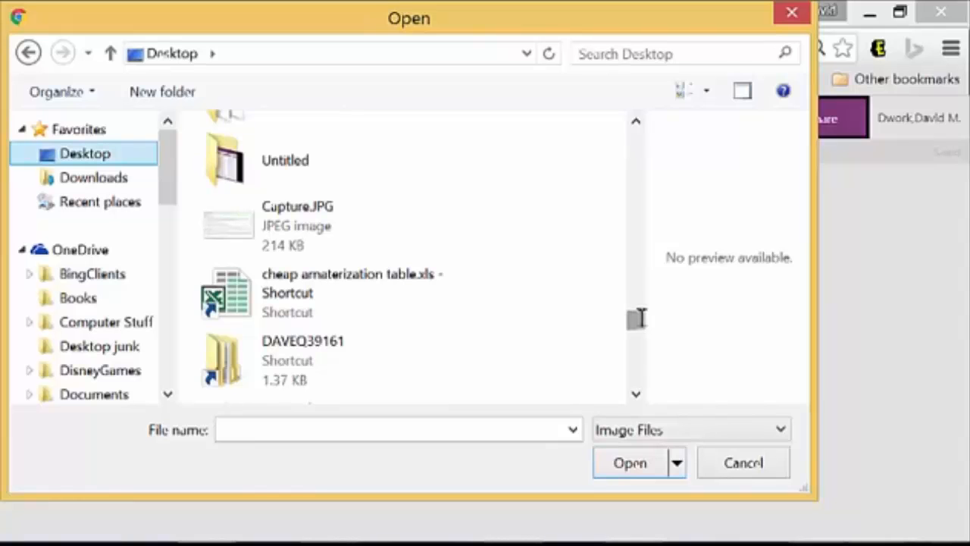
drag(640, 318, 644, 334)
click(275, 272)
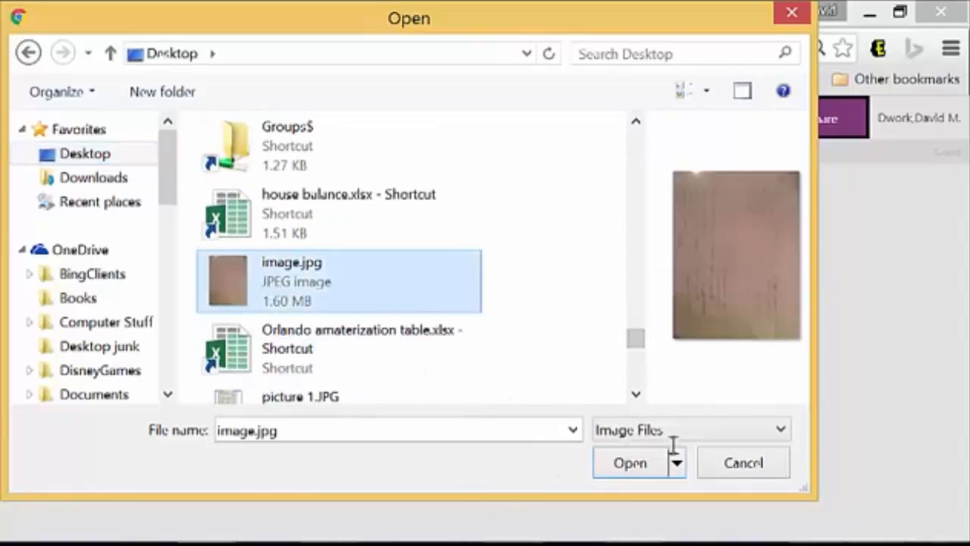
click(644, 462)
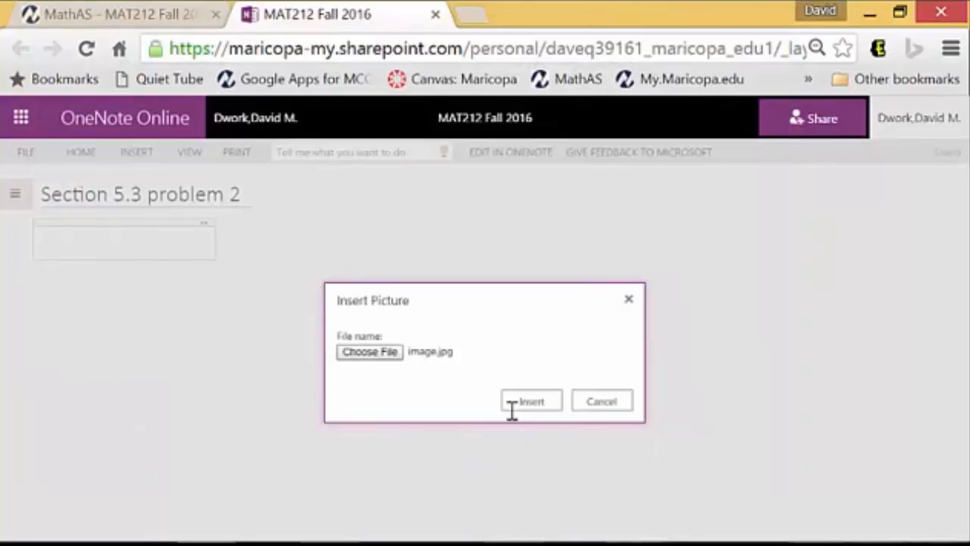
click(522, 406)
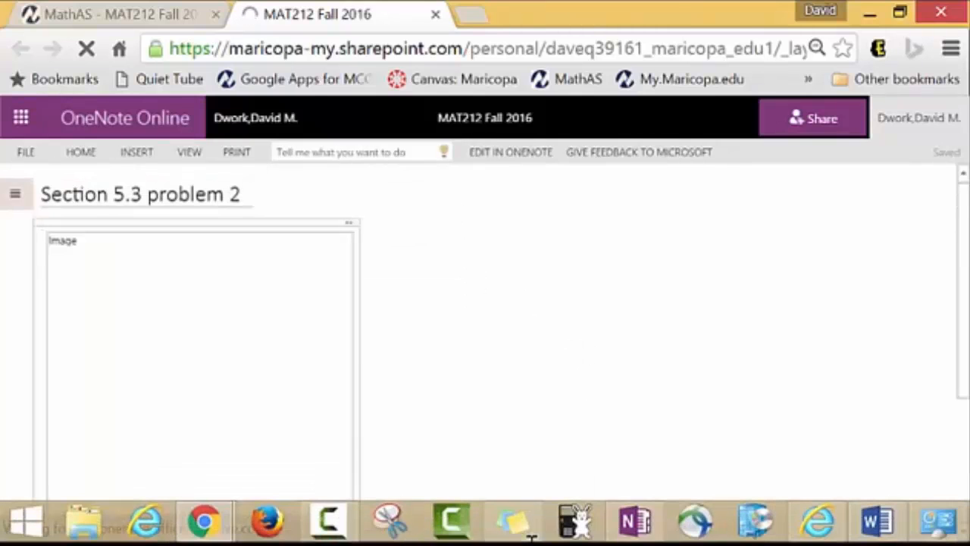
Start an empty note beside the photo and switch to the desktop OneNote app
click(424, 253)
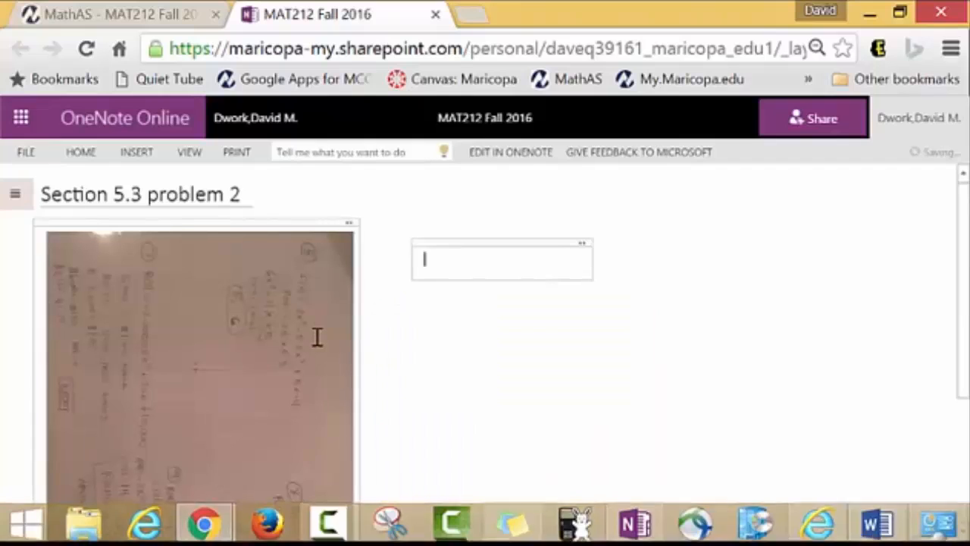
scroll(316, 337, down, 3)
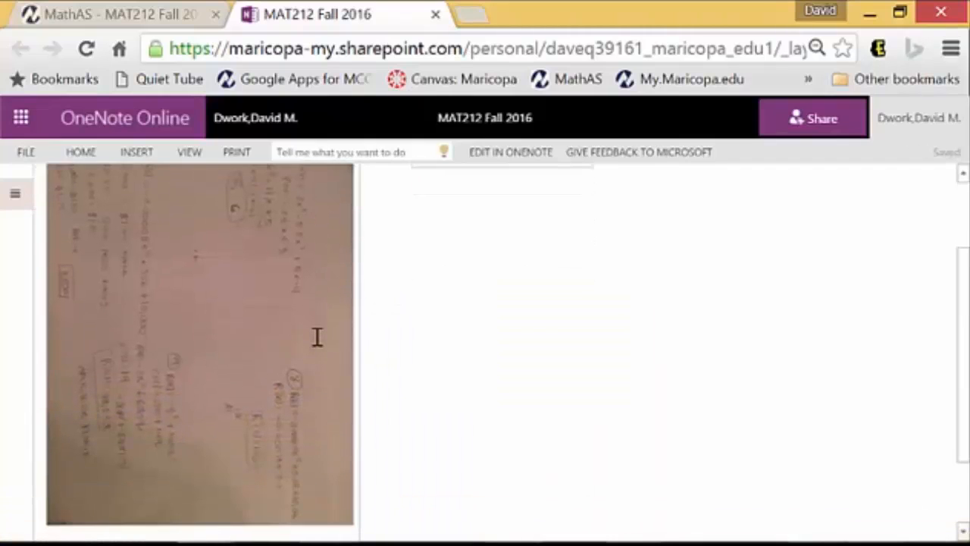
click(618, 531)
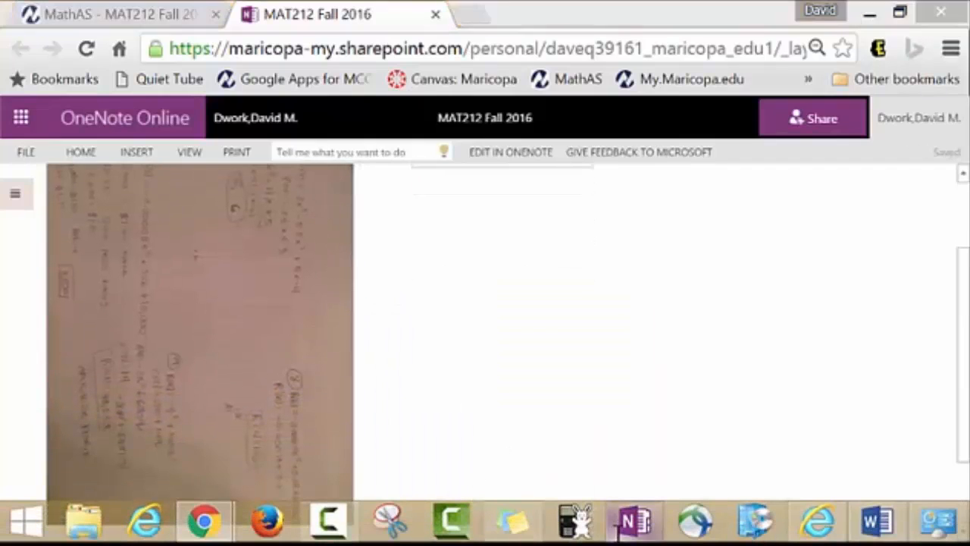
Rotate the homework photo 90° left in OneNote 2016, then minimize the app
click(597, 103)
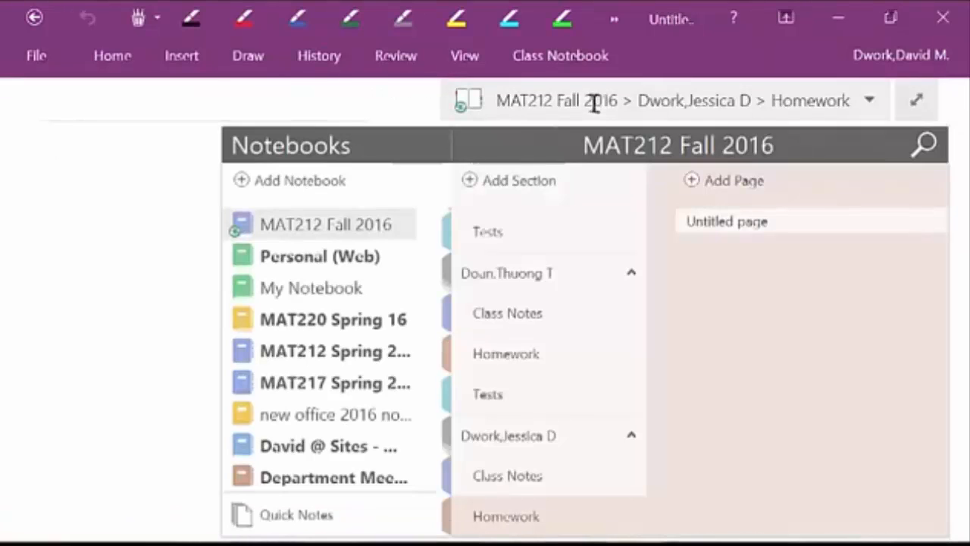
click(618, 103)
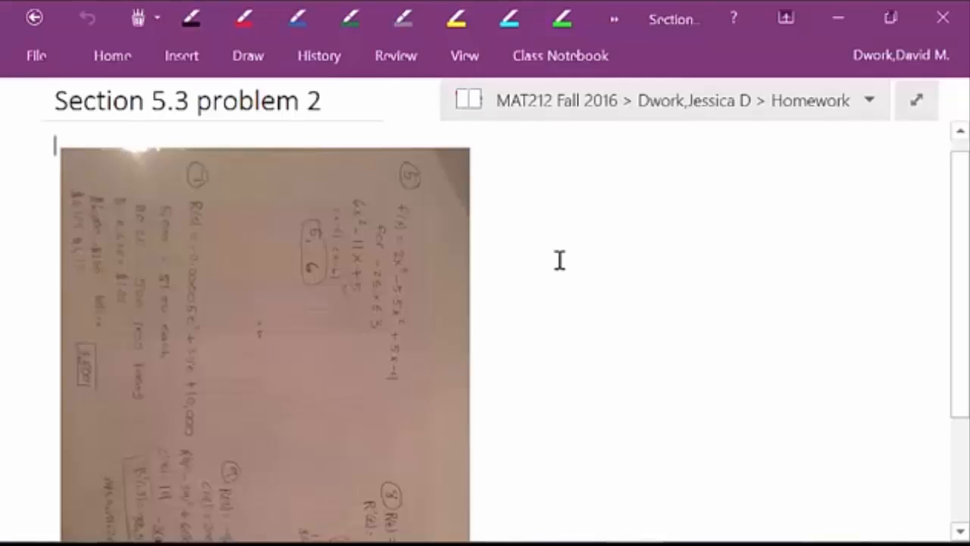
ctrl+scroll(559, 260, down, 3)
right_click(177, 225)
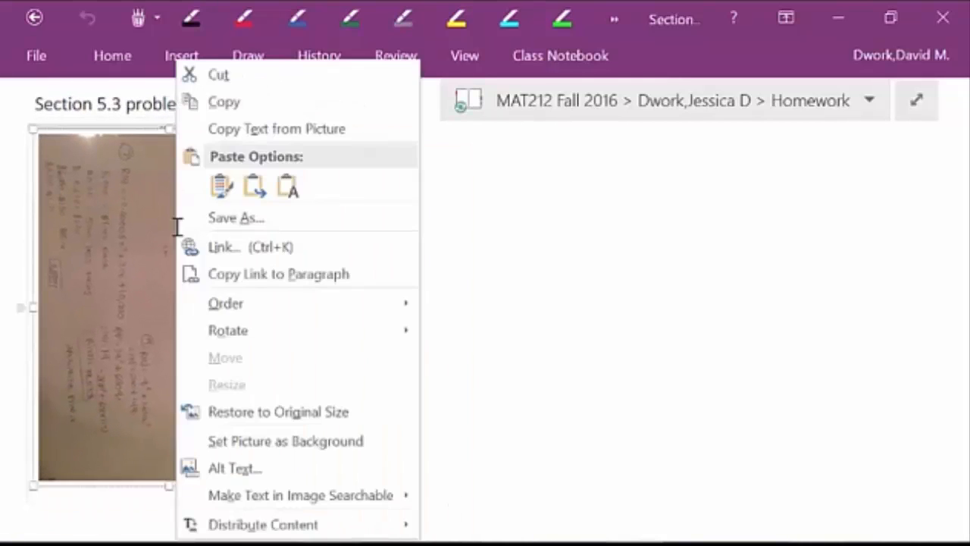
mouse_move(251, 329)
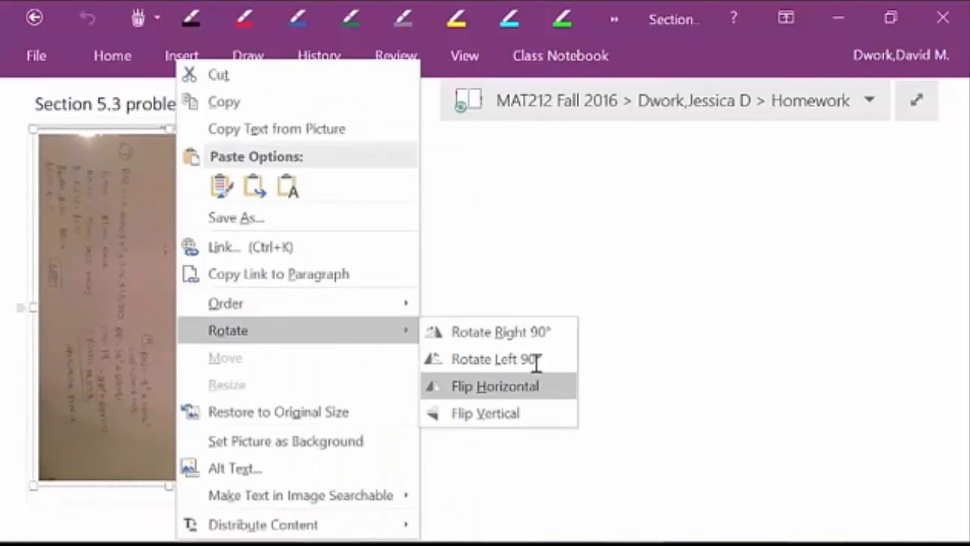
click(536, 360)
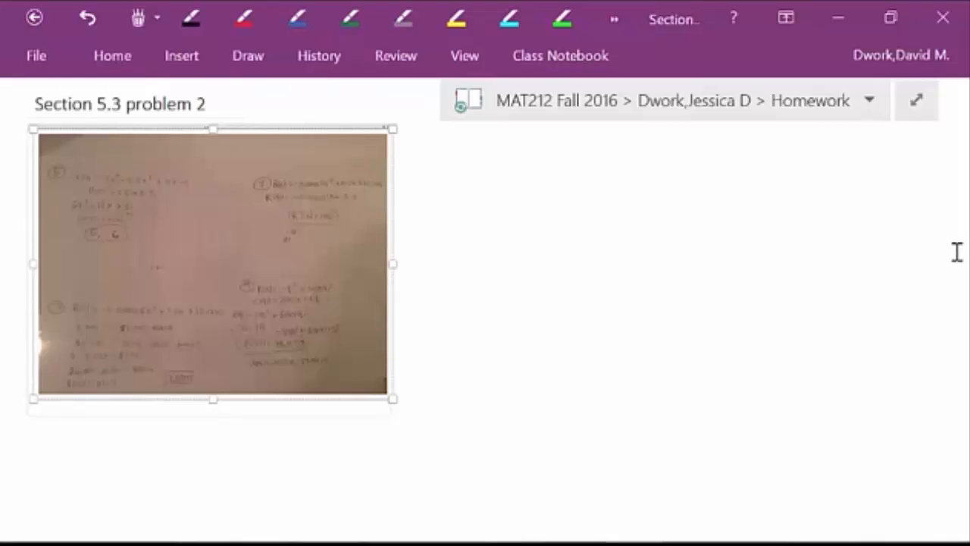
click(857, 18)
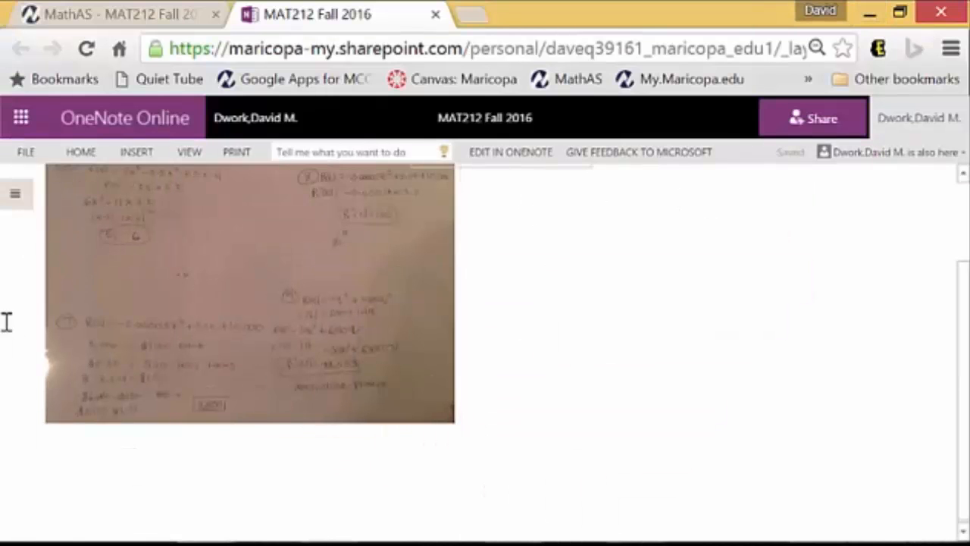
Add a second copy of Desktop image.jpg in a new note below the rotated photo
click(50, 471)
mouse_move(78, 524)
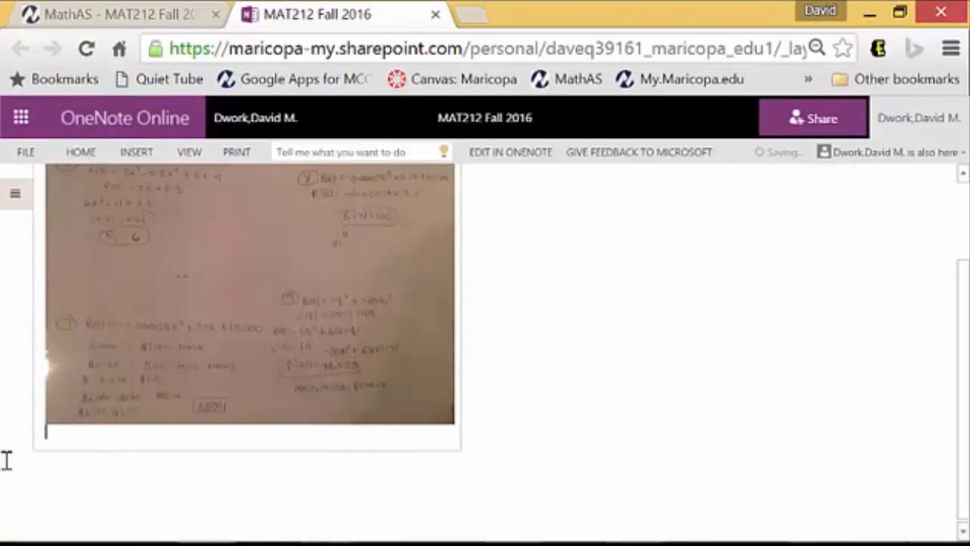
click(141, 151)
click(152, 193)
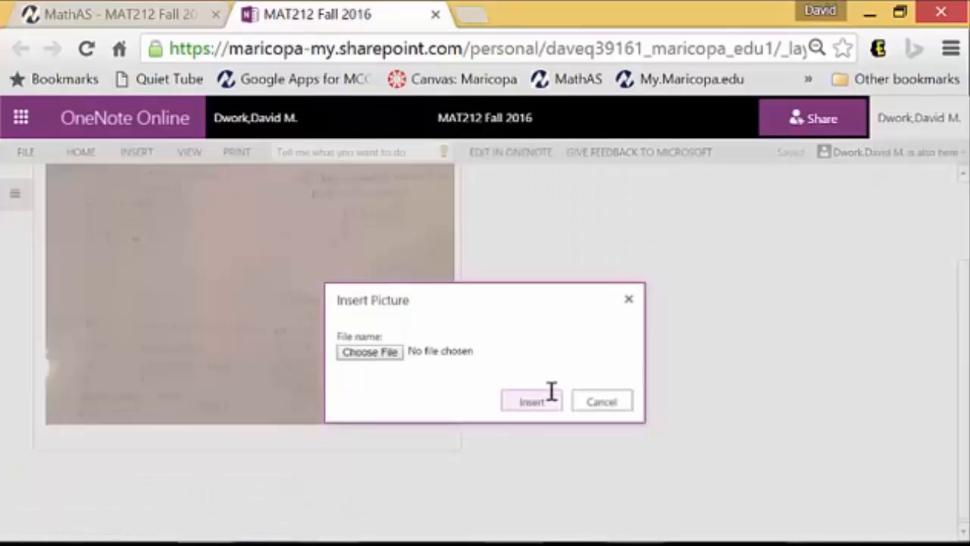
click(361, 351)
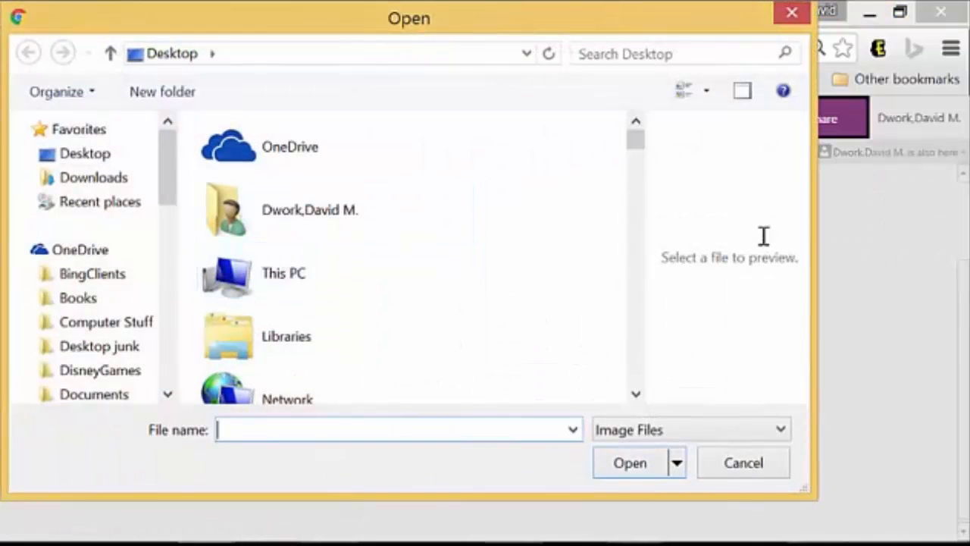
drag(632, 146, 610, 359)
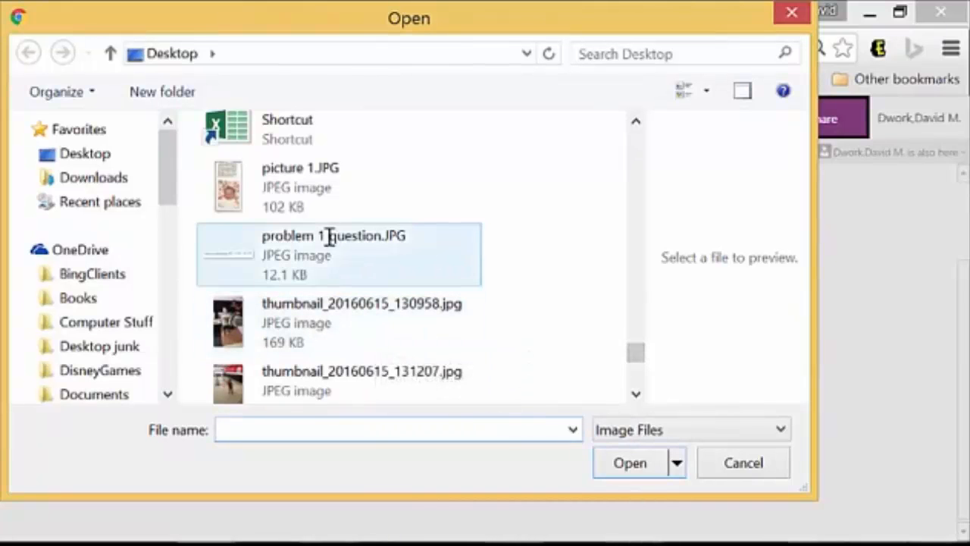
drag(640, 353, 635, 372)
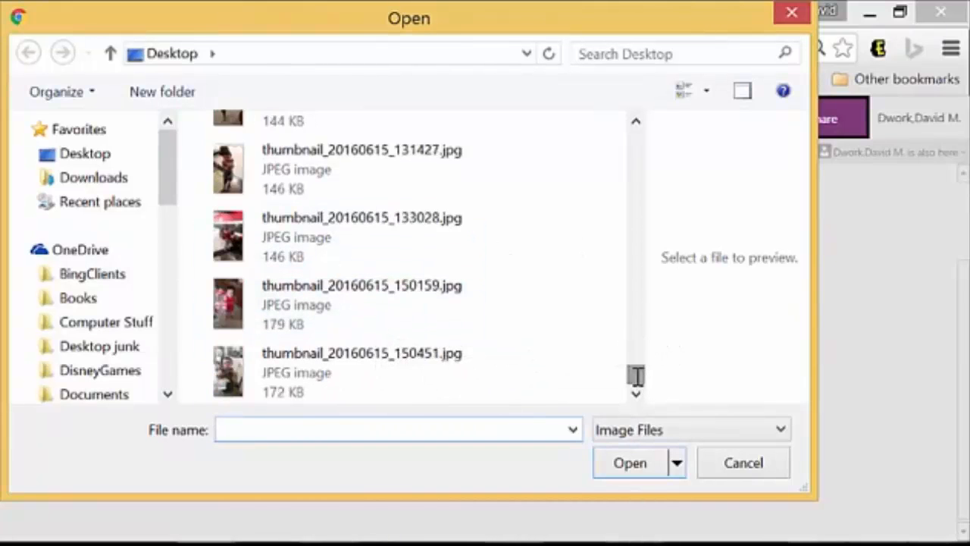
scroll(409, 356, up, 5)
click(265, 289)
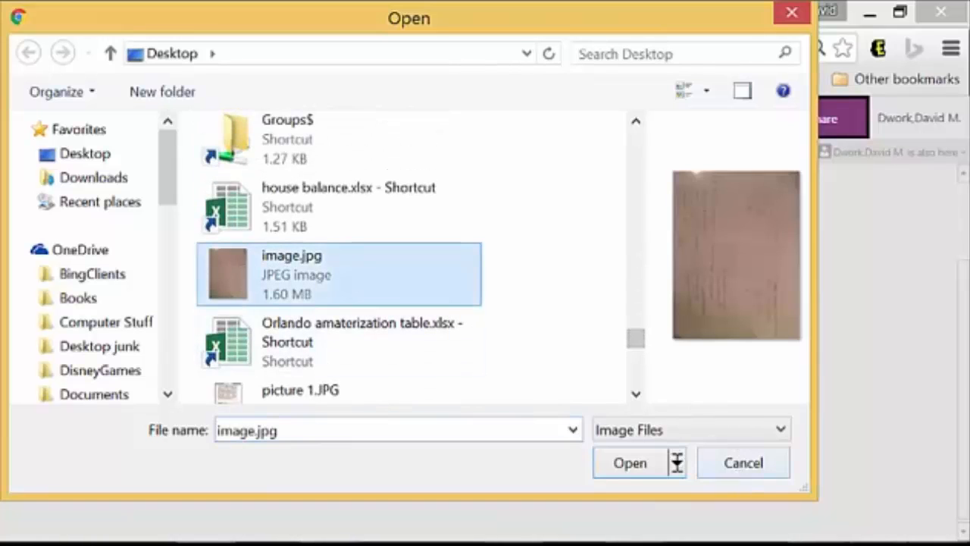
click(628, 463)
click(531, 401)
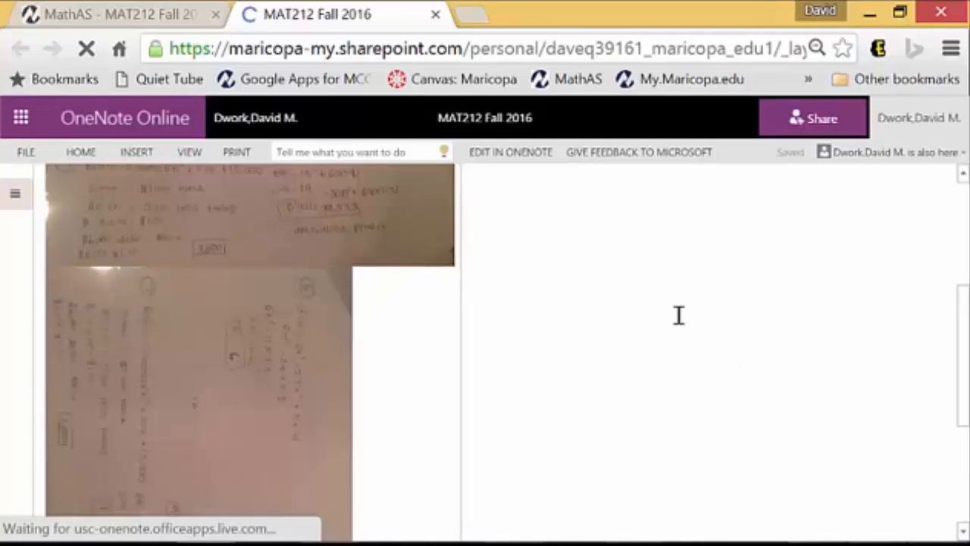
click(212, 368)
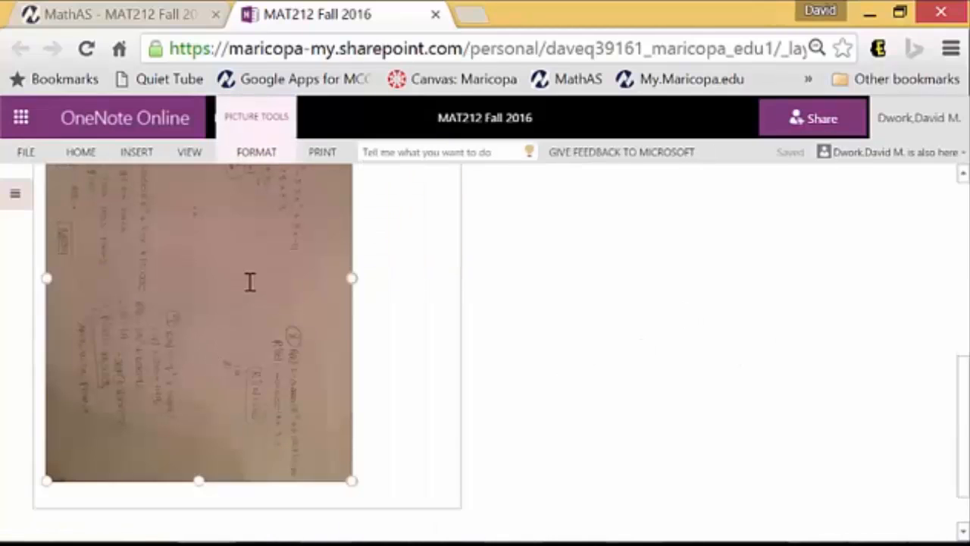
click(263, 148)
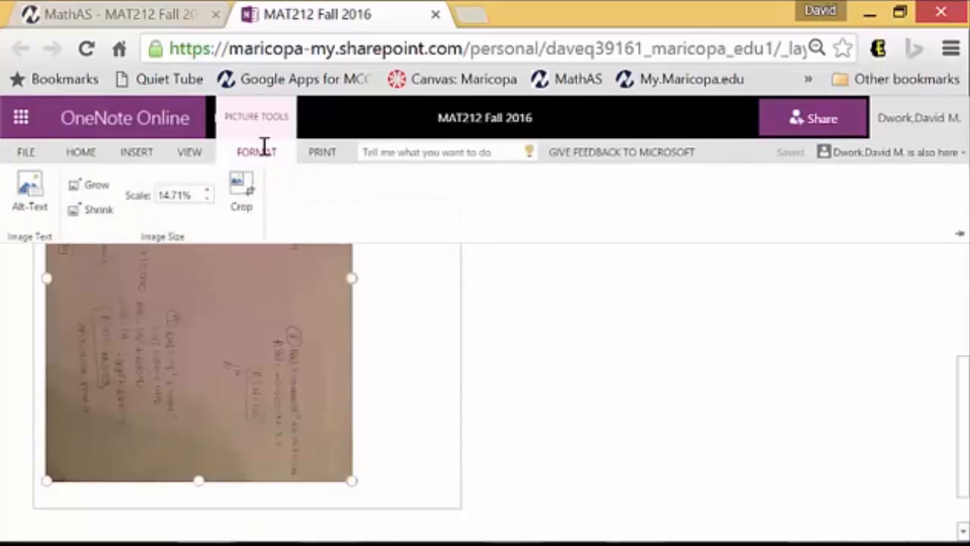
click(313, 366)
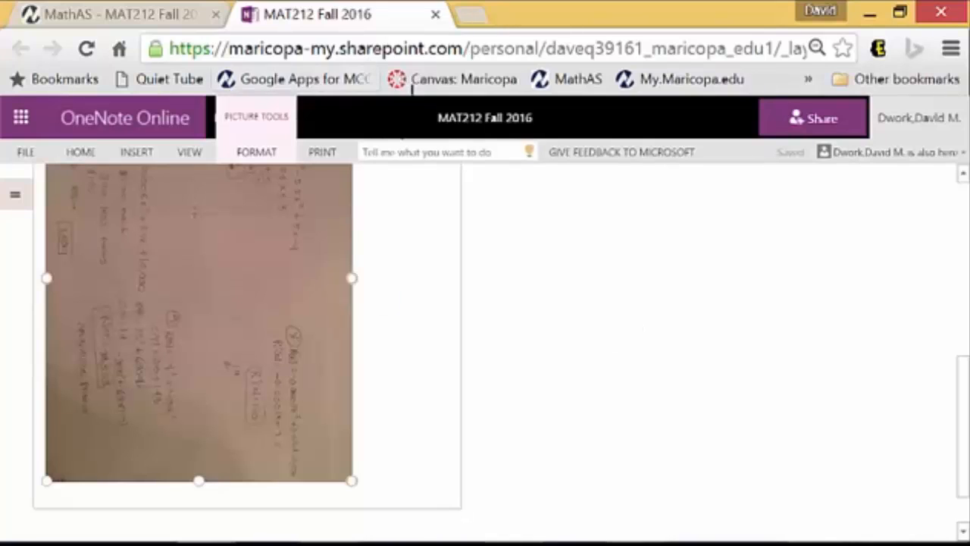
Dock the OneNote 2016 window to the right half and minimize the browser
mouse_move(476, 542)
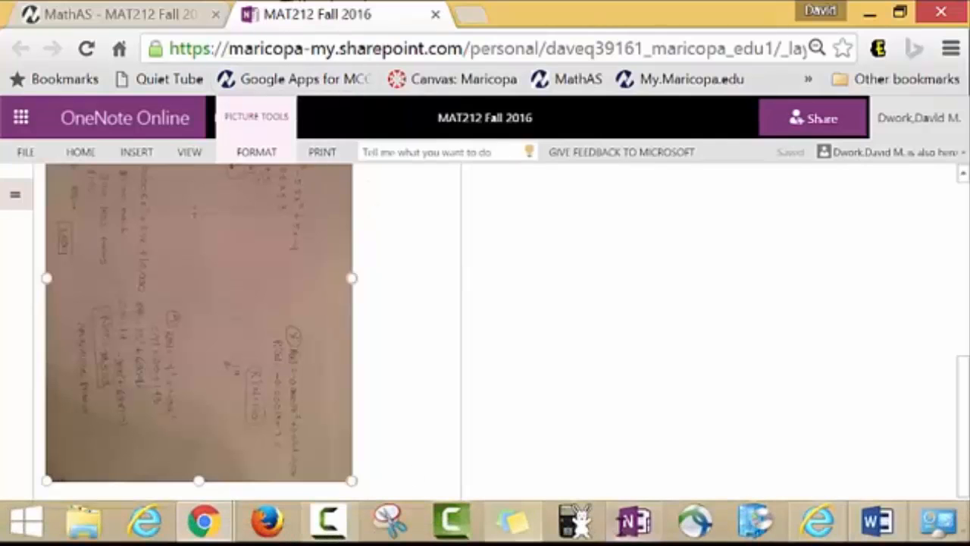
click(634, 522)
scroll(431, 230, down, 5)
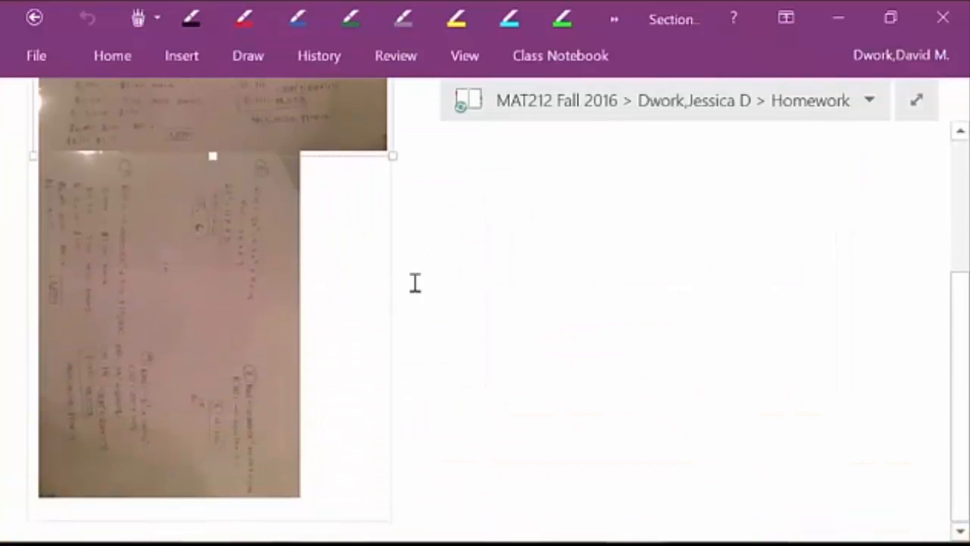
drag(662, 21, 969, 190)
click(340, 6)
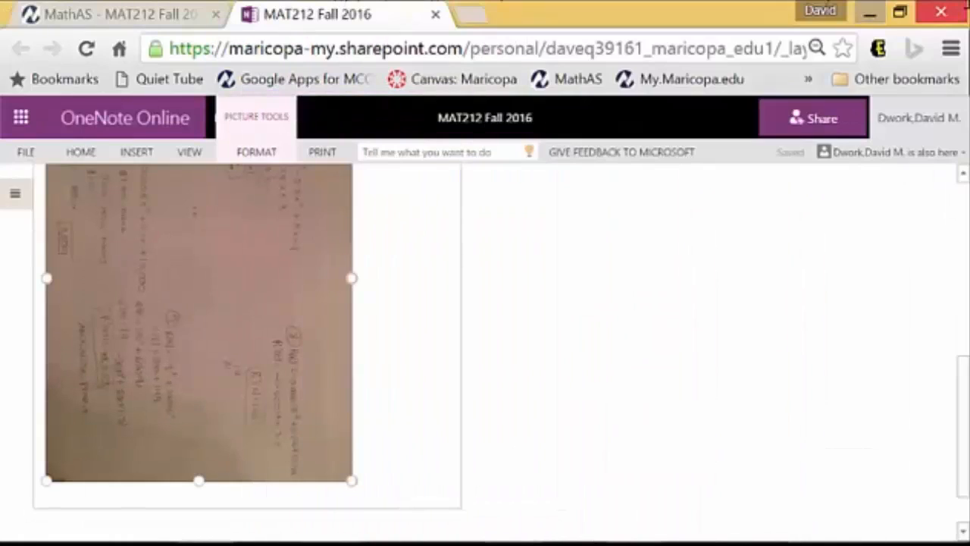
click(865, 9)
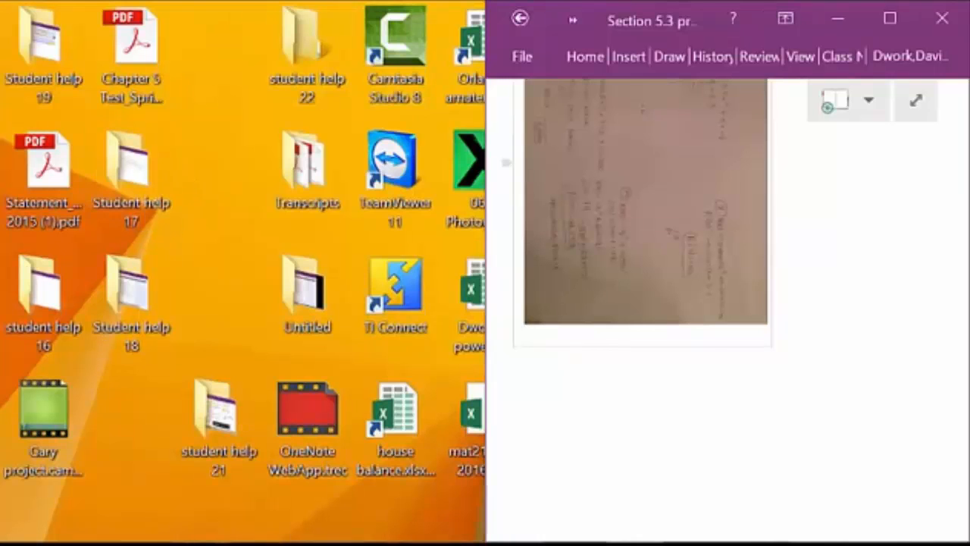
Drop image.jpg onto the page below the first photo, then maximize OneNote
drag(528, 371, 217, 312)
drag(222, 279, 720, 532)
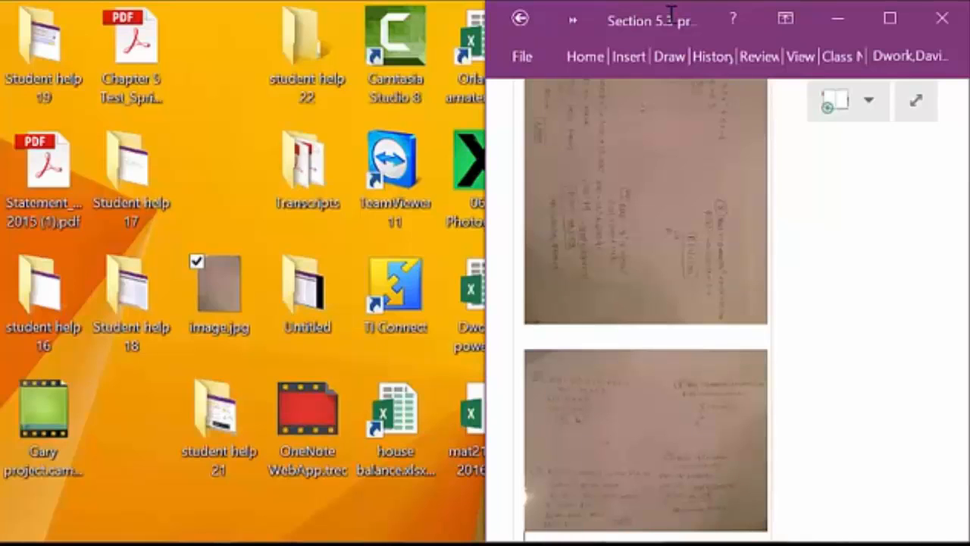
double_click(669, 42)
scroll(223, 372, down, 3)
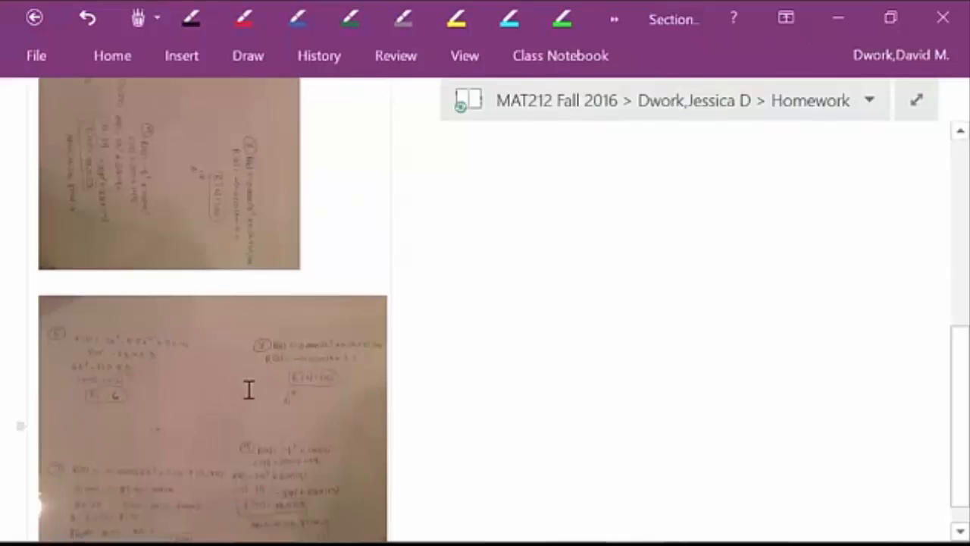
Return to the OneNote Online notebook tab in Chrome
mouse_move(203, 519)
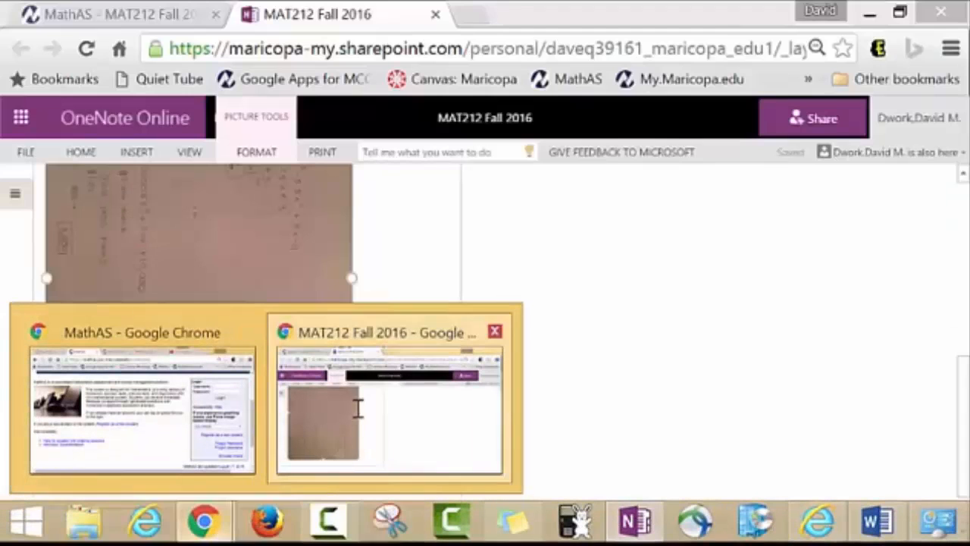
click(358, 409)
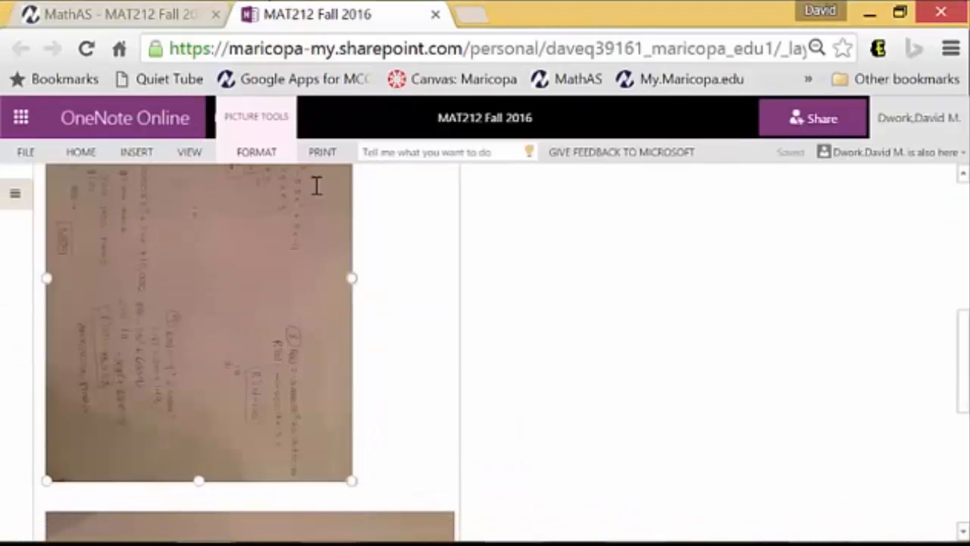
click(140, 10)
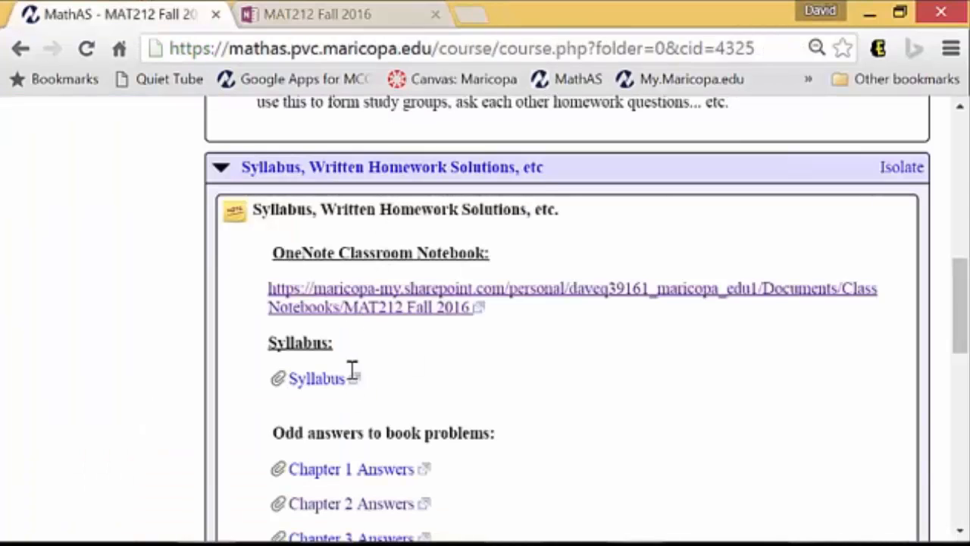
key(ctrl+Tab)
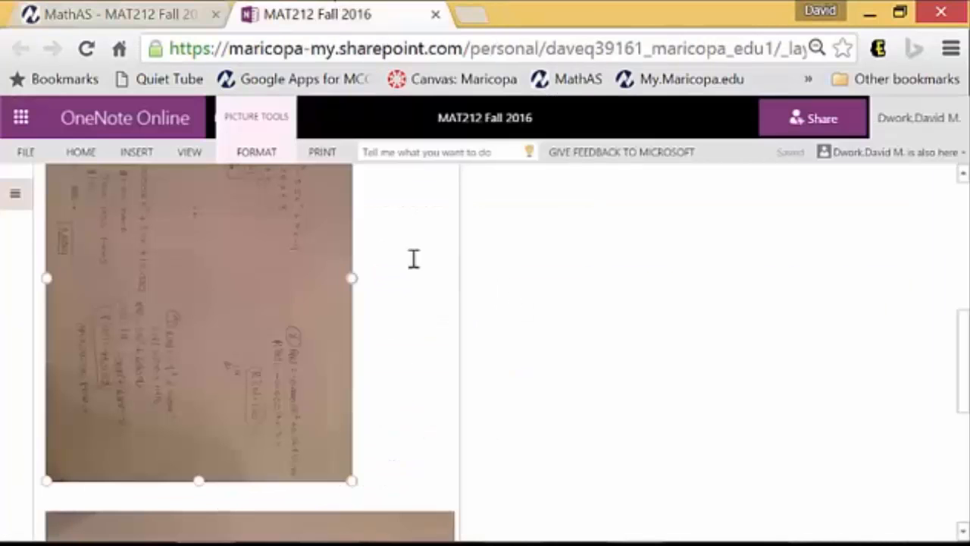
Toggle the section and page list, then scroll to the synced upright homework photo
click(15, 193)
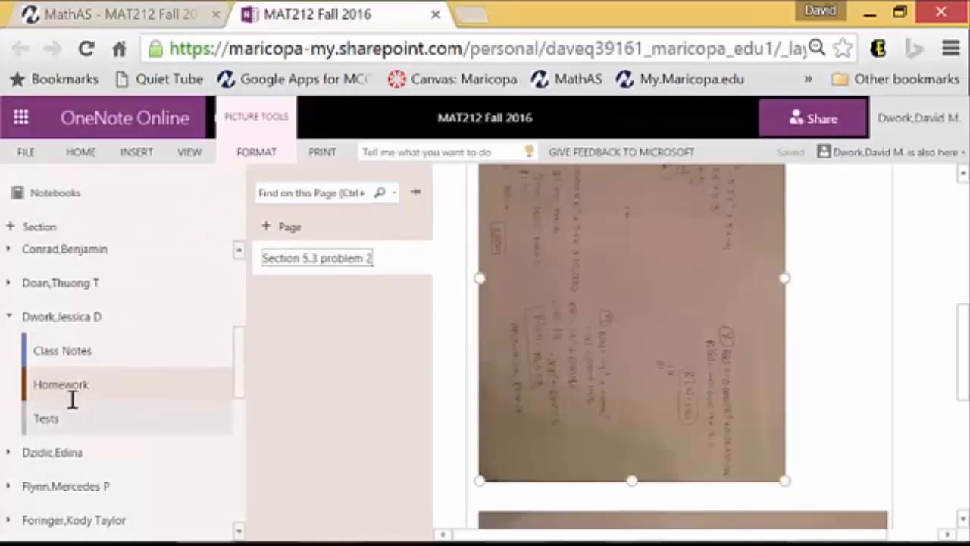
click(875, 301)
scroll(478, 314, down, 5)
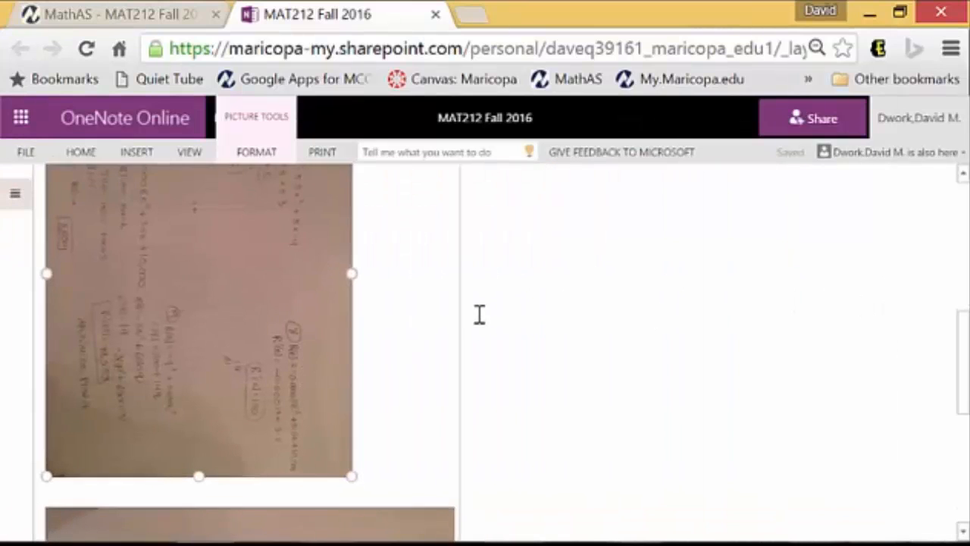
scroll(469, 319, up, 9)
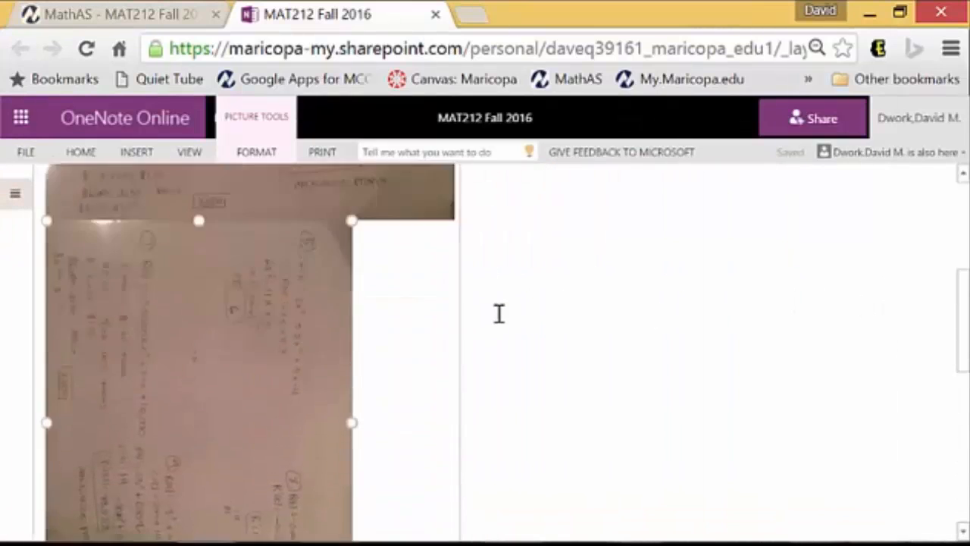
scroll(458, 336, up, 2)
scroll(340, 350, down, 7)
scroll(340, 351, up, 6)
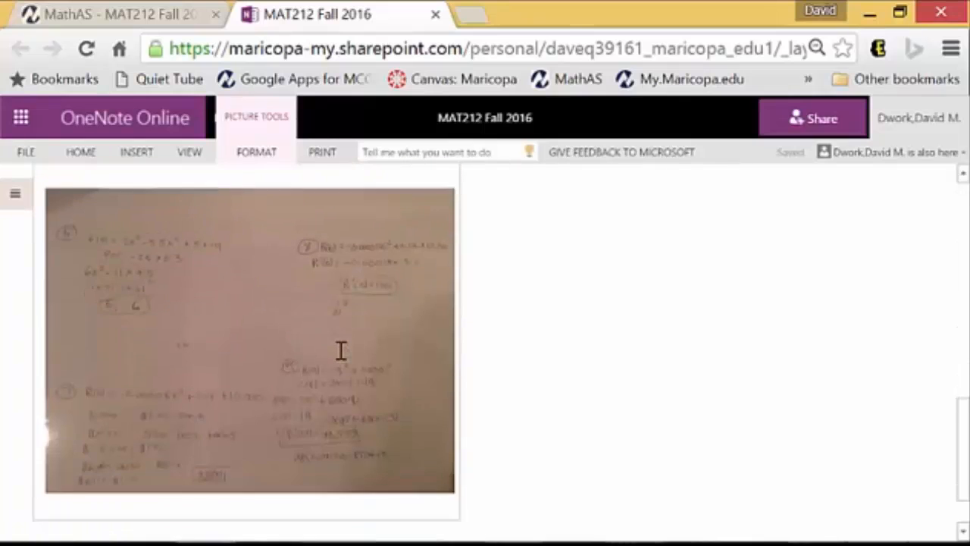